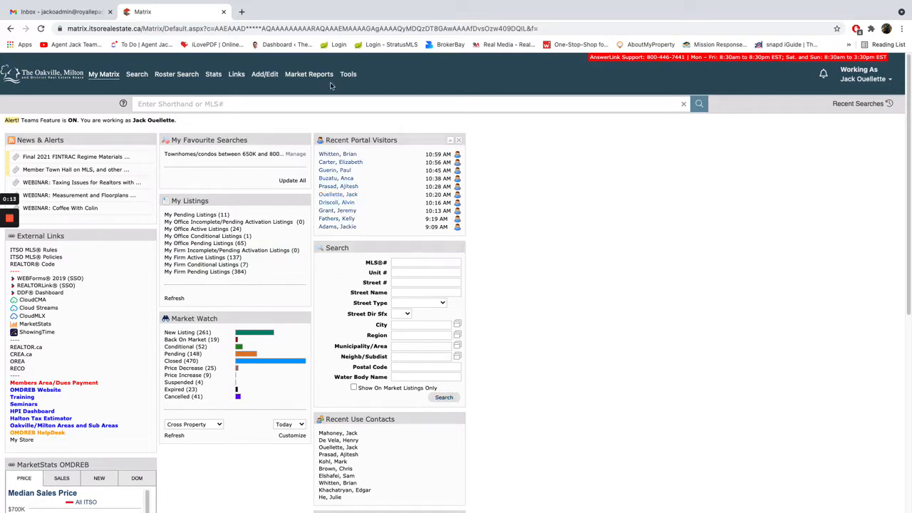
# Open WEBForms 2019 from Matrix and start a new transaction, naming it with the property's street address.
pyautogui.moveTo(348, 75)
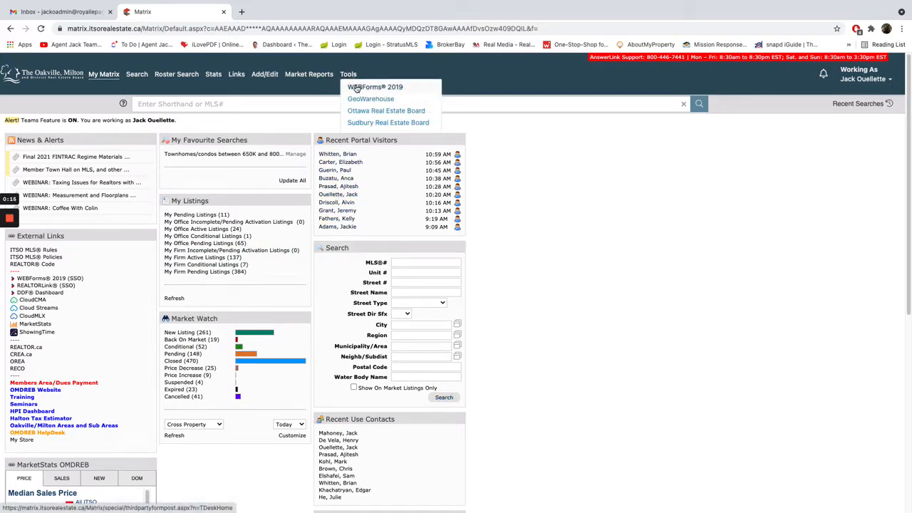
pyautogui.click(357, 88)
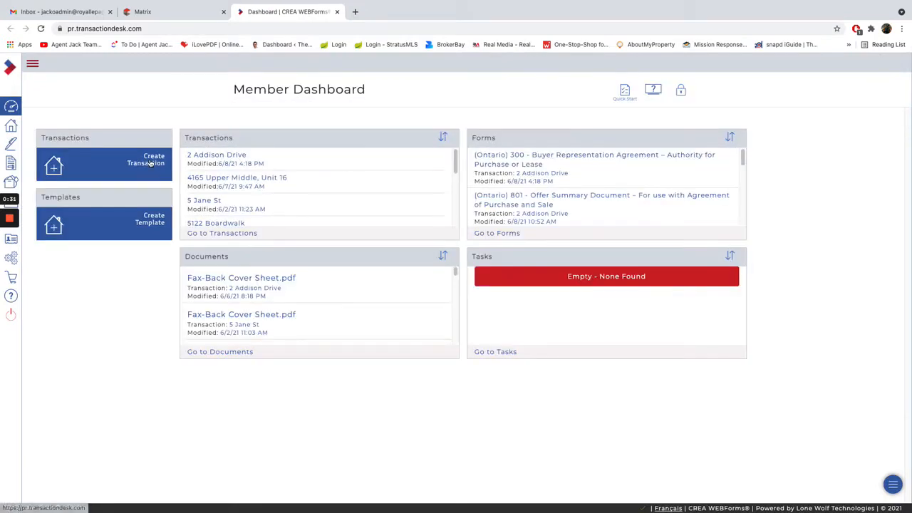
pyautogui.click(150, 163)
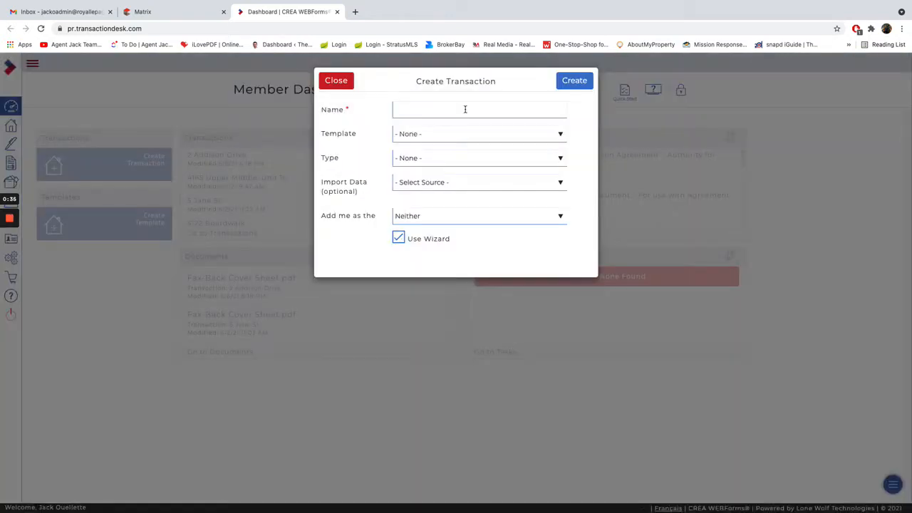
pyautogui.click(466, 110)
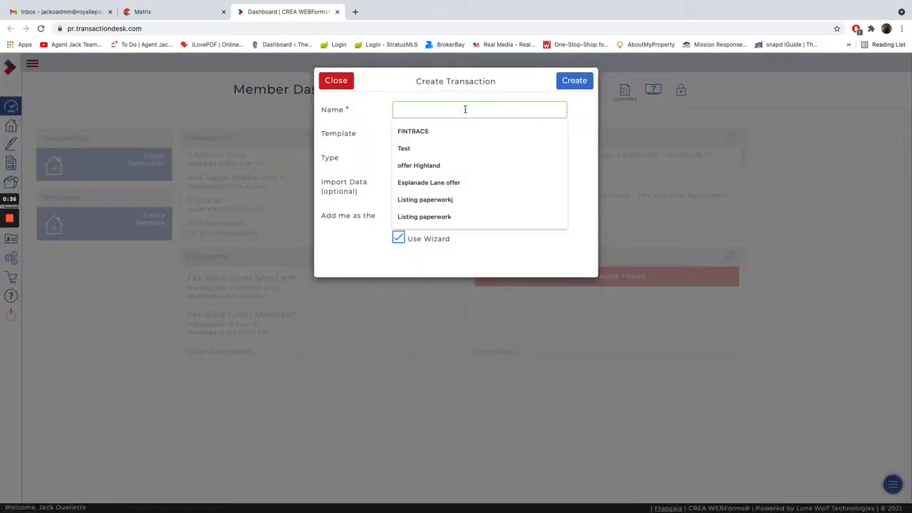
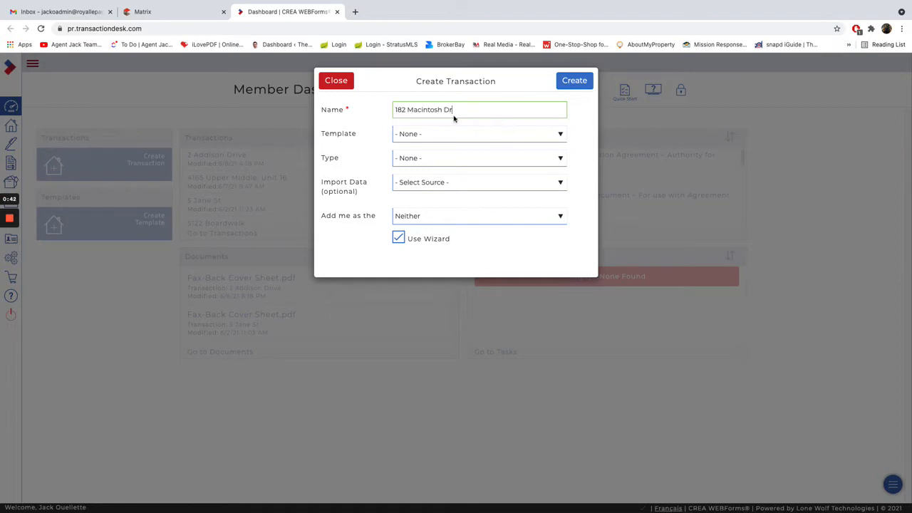
# Apply the Freehold Listing Kit template and create the transaction with the wizard enabled.
pyautogui.click(439, 133)
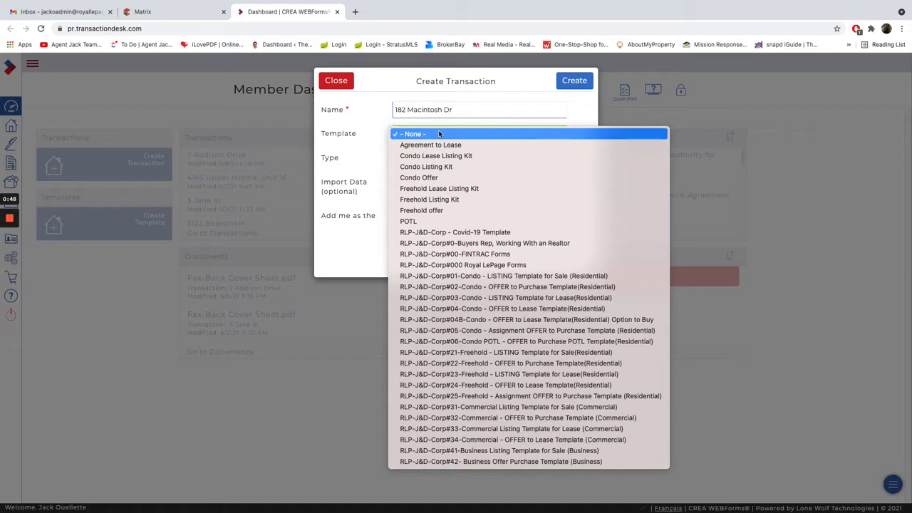
pyautogui.click(410, 200)
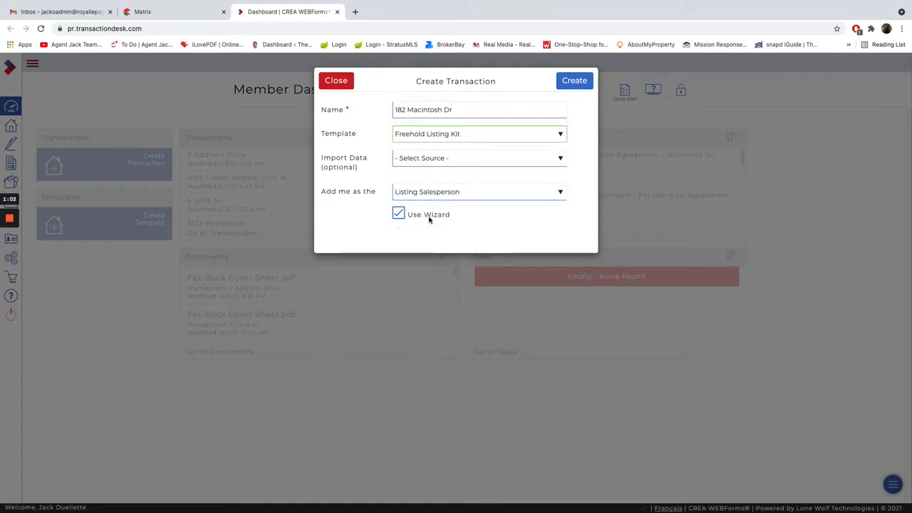
pyautogui.click(576, 83)
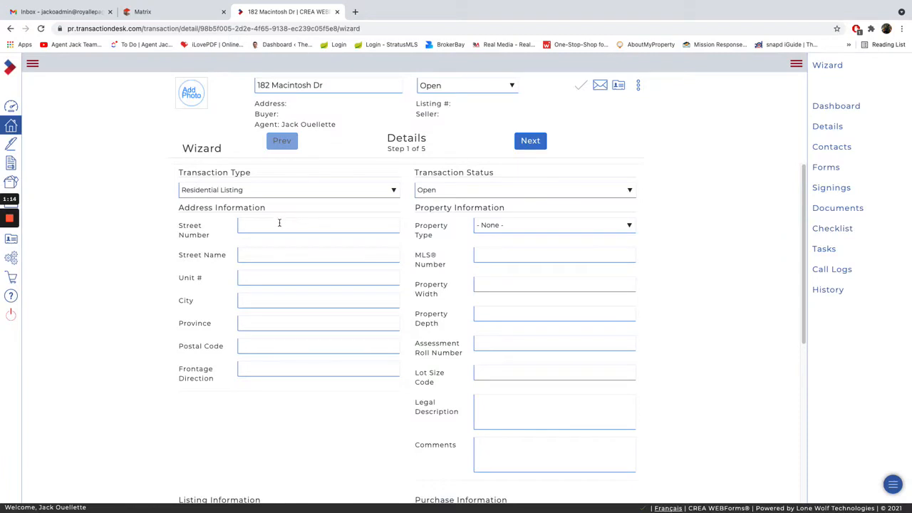
# Fill in the property's street number and street name in the wizard's address information.
pyautogui.click(279, 224)
pyautogui.press('Tab')
pyautogui.press('Tab')
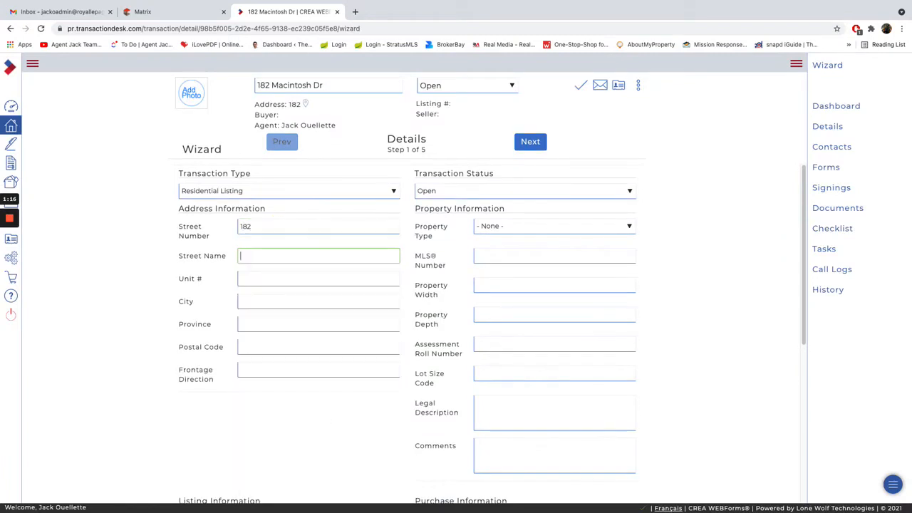
pyautogui.hotkey('shift', 'Tab')
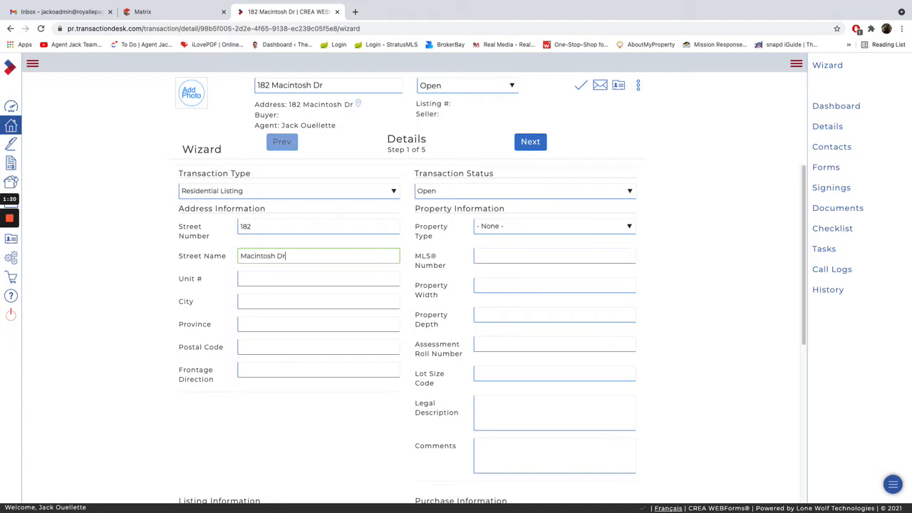
# Complete the property's address information with its city, province and postal code.
pyautogui.press('Tab')
pyautogui.press('Tab')
pyautogui.write('Stoney C')
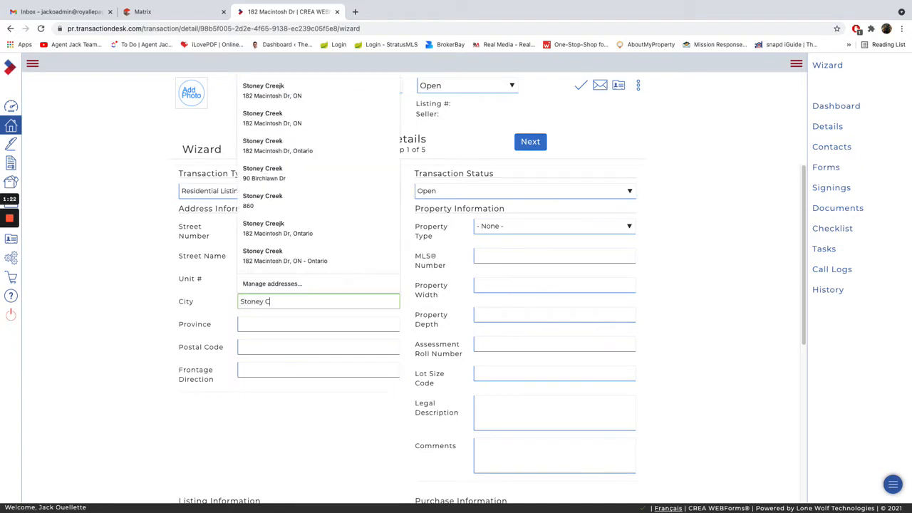
pyautogui.write('reek')
pyautogui.press('Tab')
pyautogui.press('Tab')
pyautogui.hotkey('shift', 'Tab')
pyautogui.write('O')
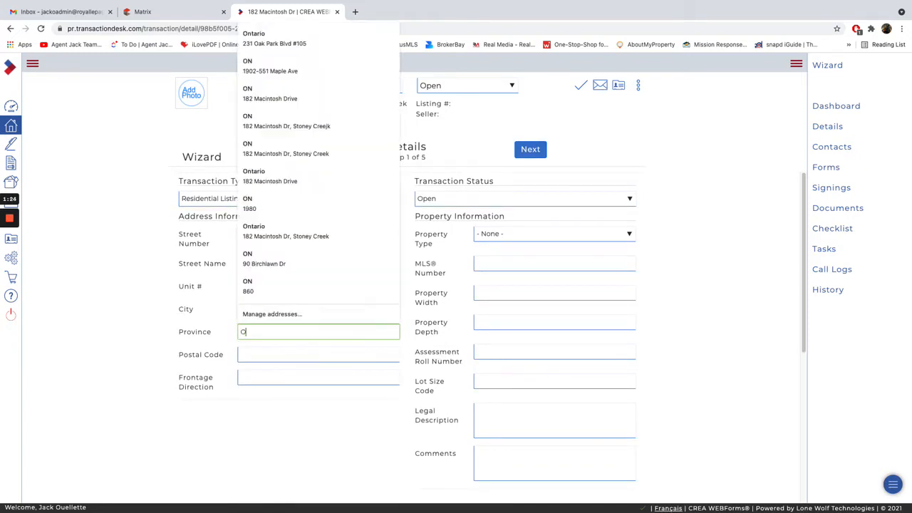
pyautogui.write('N')
pyautogui.press('Tab')
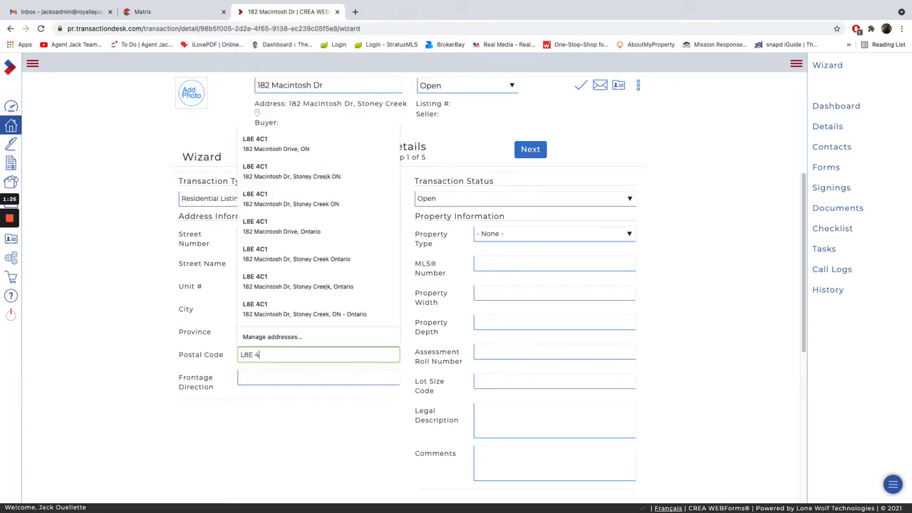
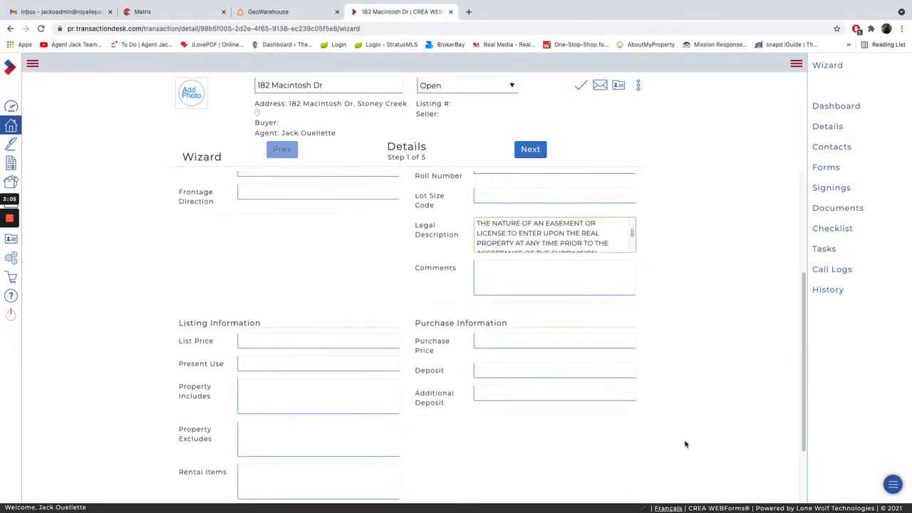
# Set the list price to 699999 and enter Hot Water Tank as the rental item in the listing information.
pyautogui.scroll(-3, 684, 442)
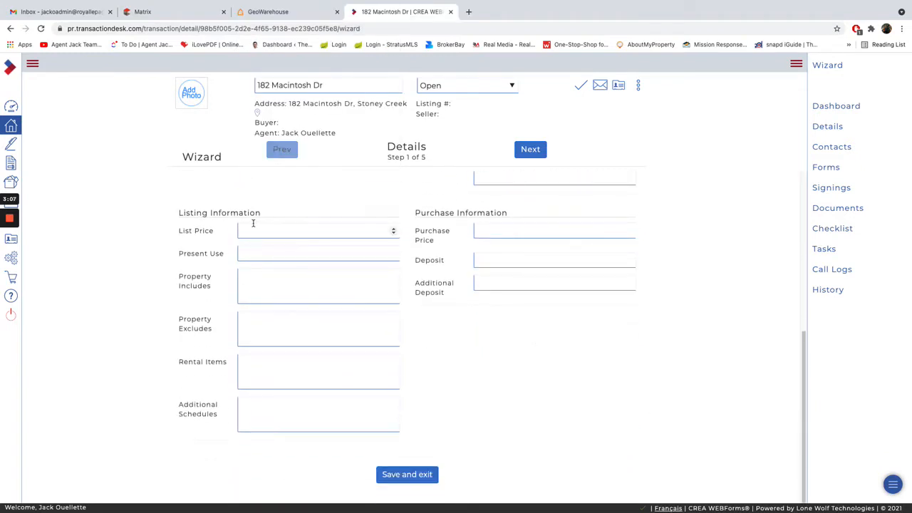
pyautogui.click(257, 228)
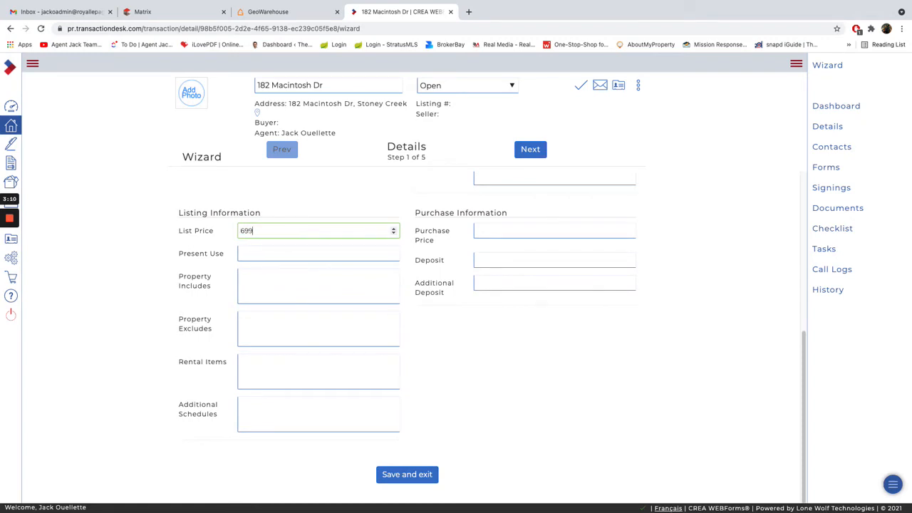
pyautogui.click(279, 288)
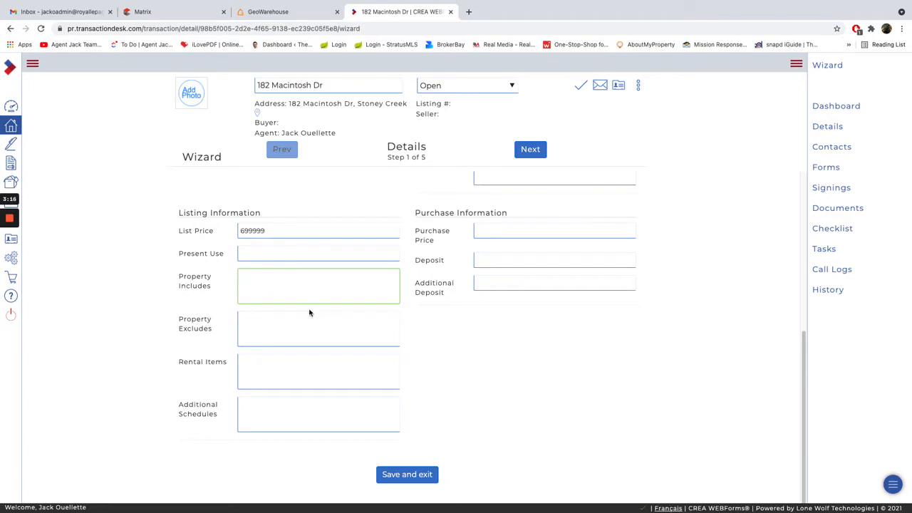
pyautogui.click(277, 371)
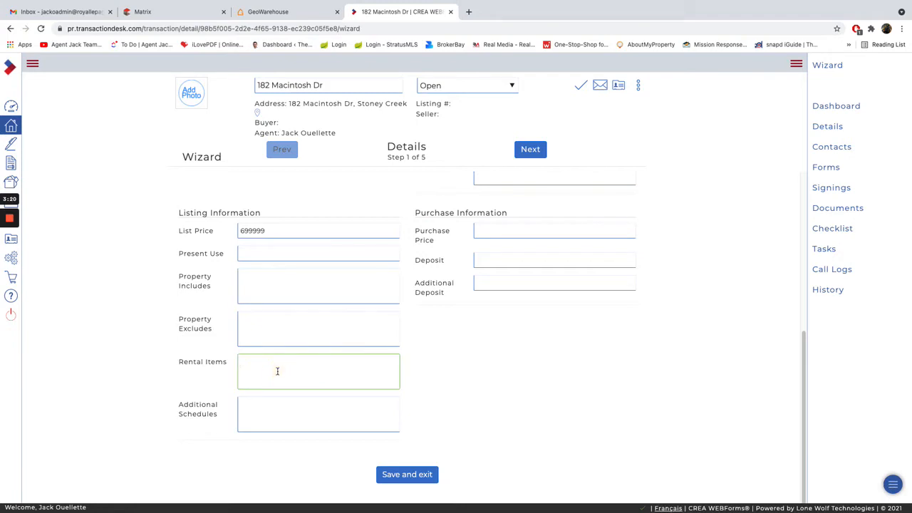
pyautogui.write('Hot Water Tank')
pyautogui.click(315, 405)
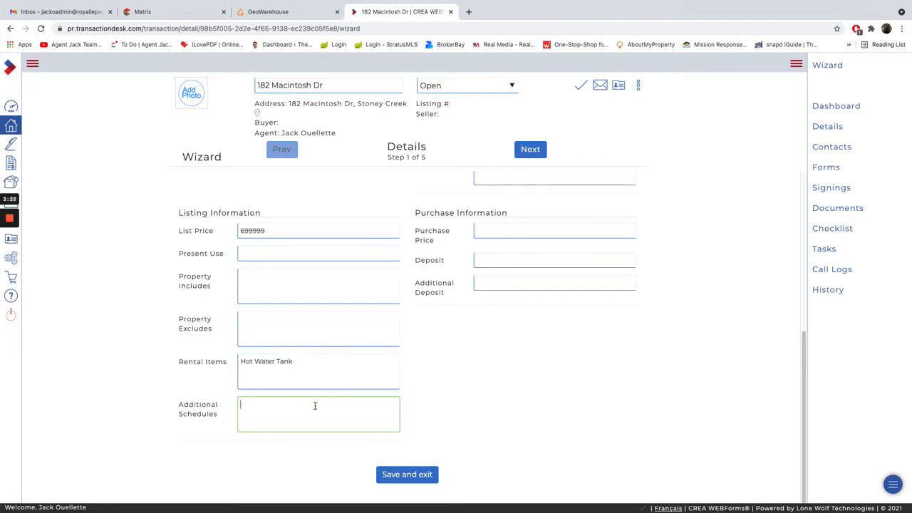
# Advance the wizard to Transaction Dates and set the contract date to 06/18/2021.
pyautogui.scroll(1, 560, 299)
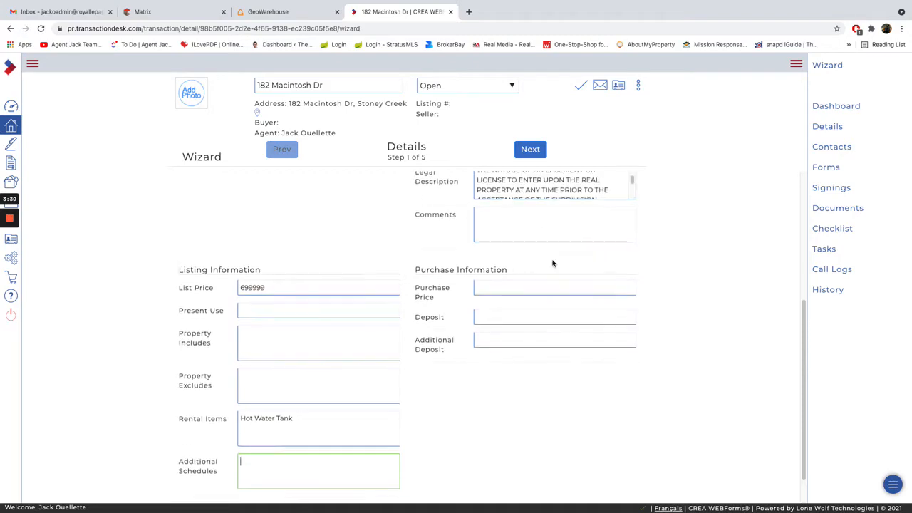
pyautogui.scroll(4, 489, 377)
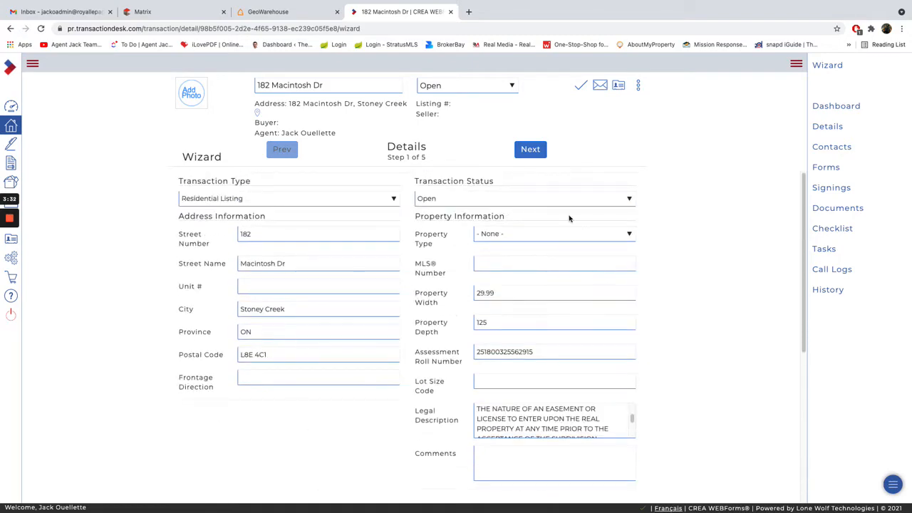
pyautogui.click(531, 148)
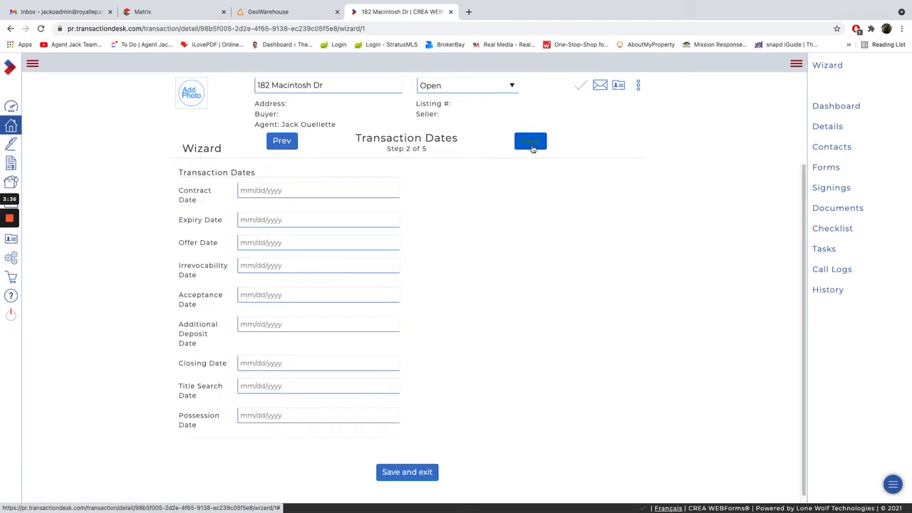
pyautogui.click(258, 190)
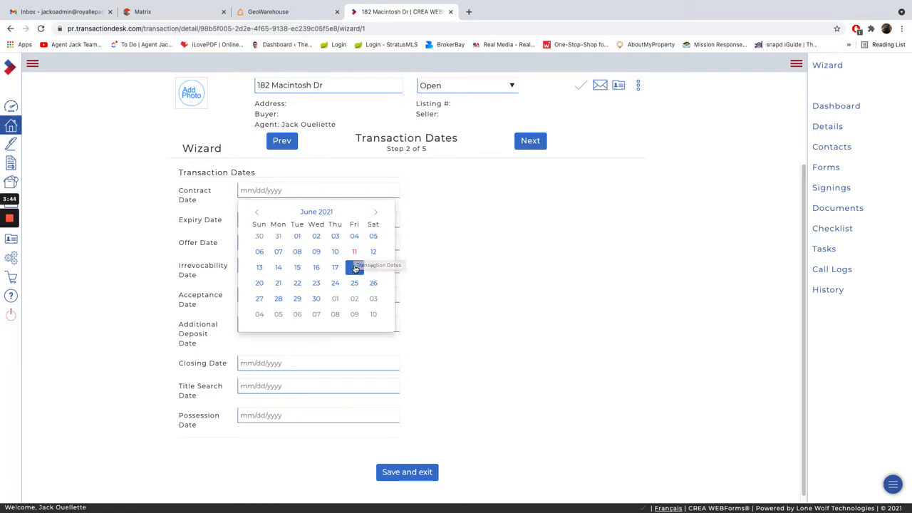
pyautogui.click(355, 268)
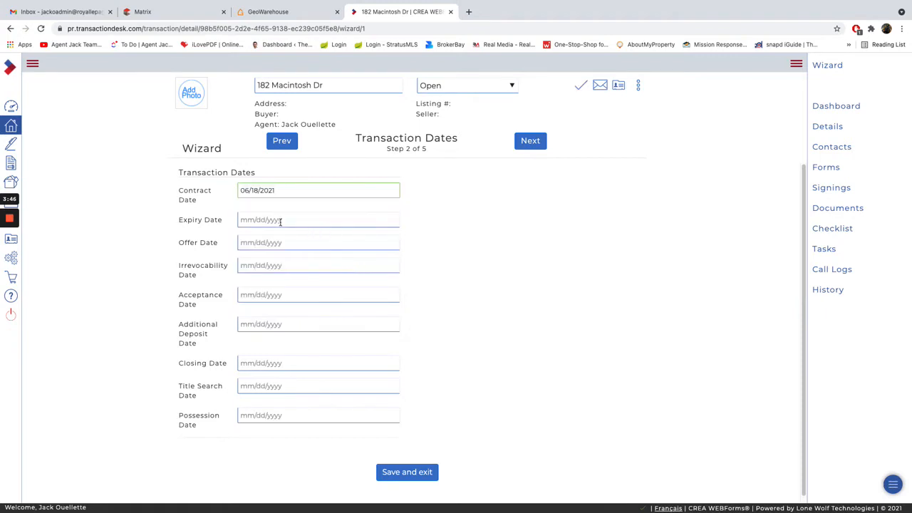
# Set the transaction's expiry date to 09/10/2021.
pyautogui.click(282, 220)
pyautogui.click(375, 243)
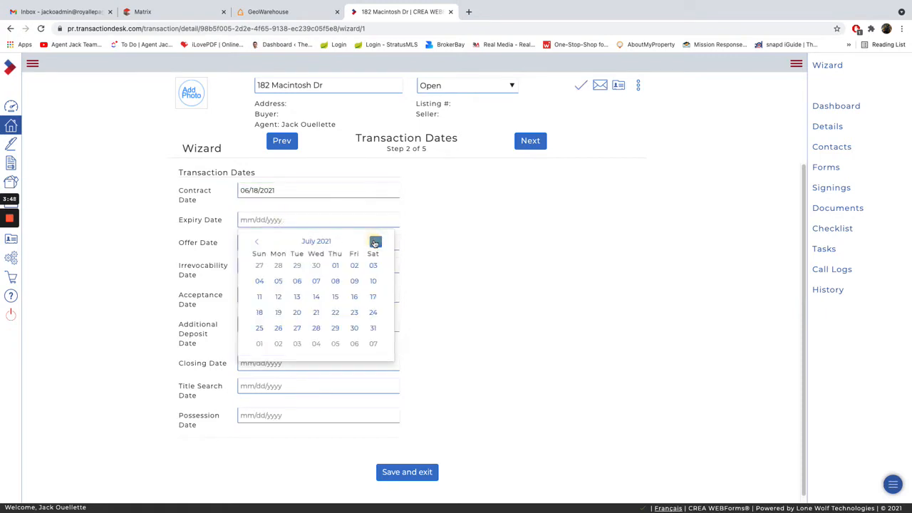
pyautogui.click(375, 242)
pyautogui.click(375, 243)
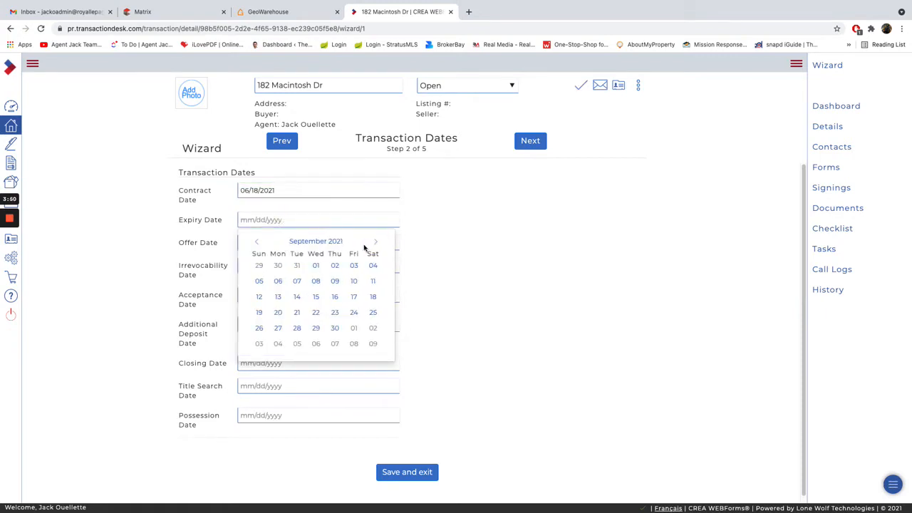
pyautogui.click(354, 281)
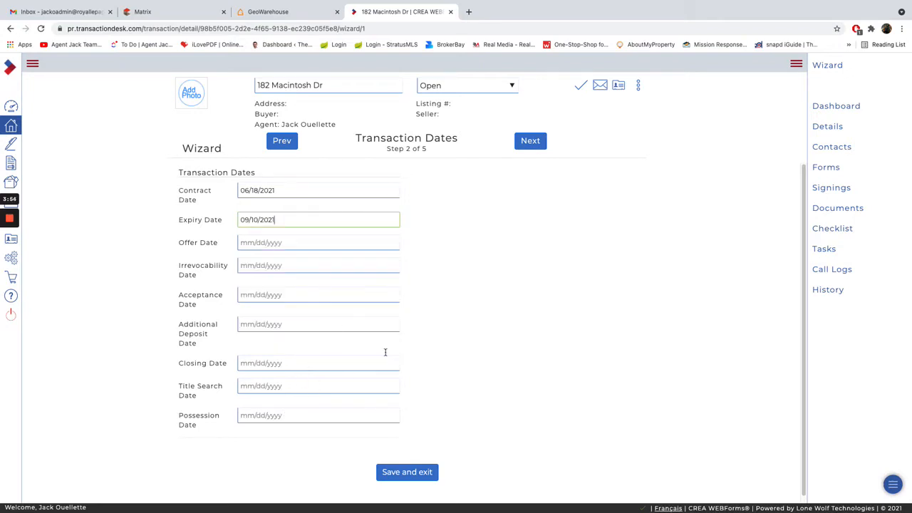
# Advance the wizard to Contacts and start a new transaction contact of type Seller.
pyautogui.click(524, 143)
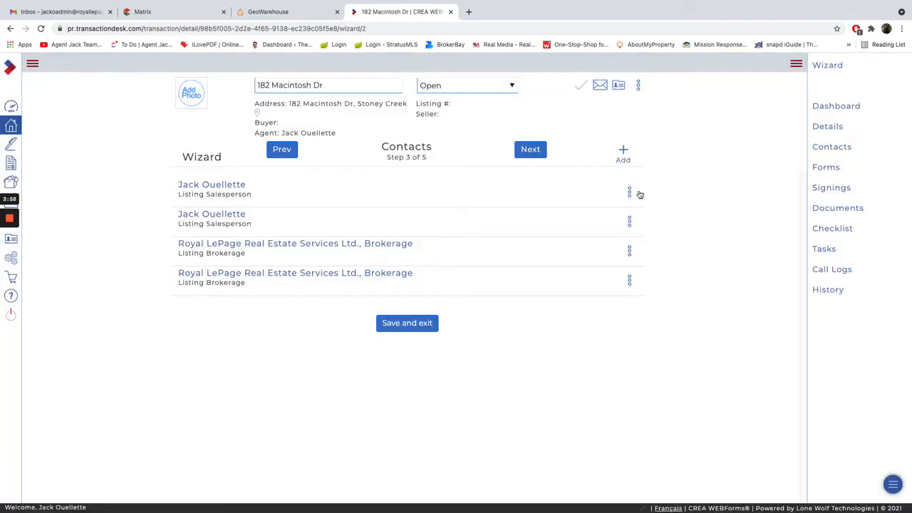
pyautogui.click(624, 151)
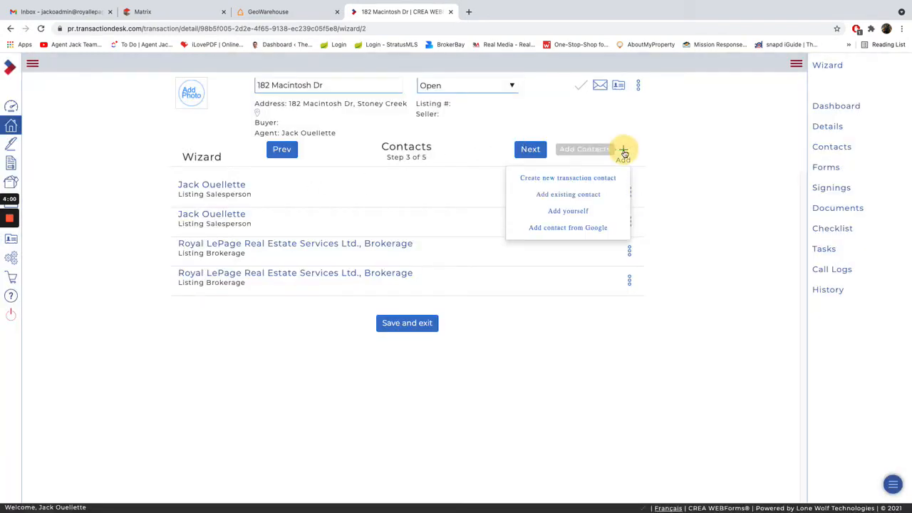
pyautogui.click(585, 178)
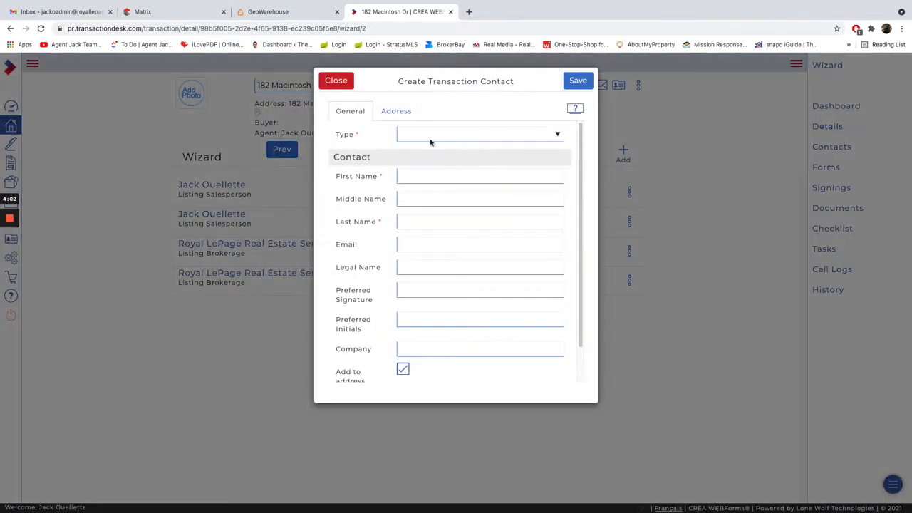
pyautogui.click(430, 136)
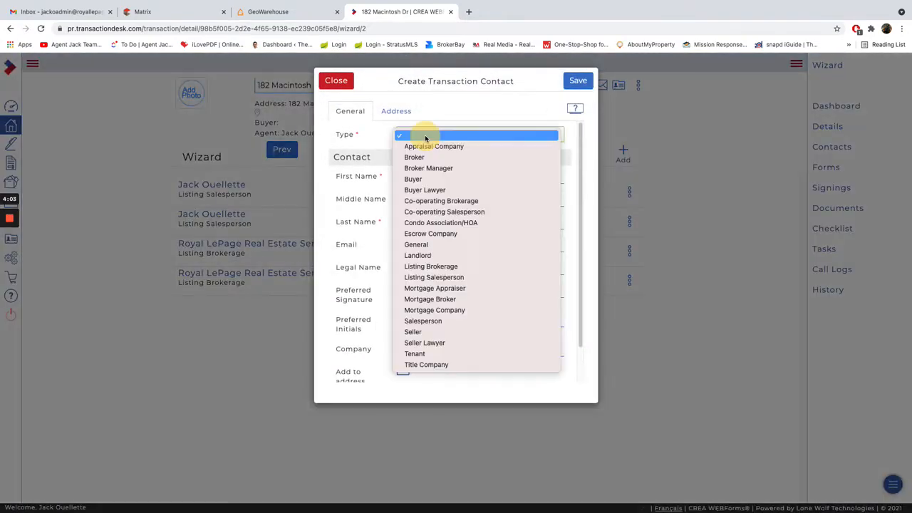
pyautogui.click(426, 333)
# Enter the seller's first and last name and save the contact.
pyautogui.click(419, 175)
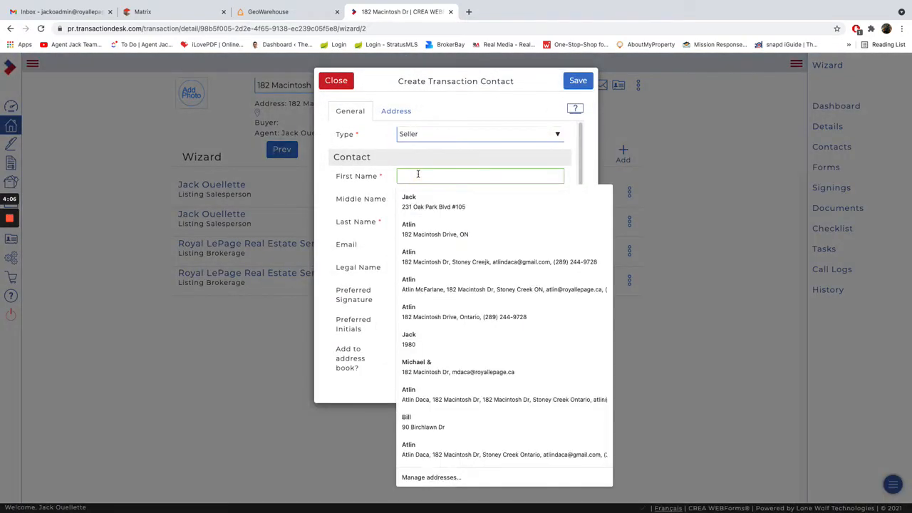
pyautogui.press('Tab')
pyautogui.press('Tab')
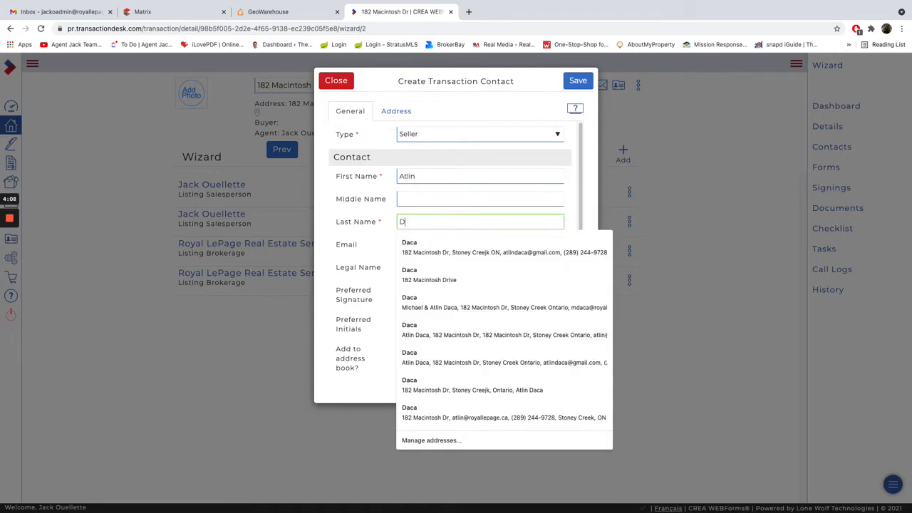
pyautogui.click(376, 240)
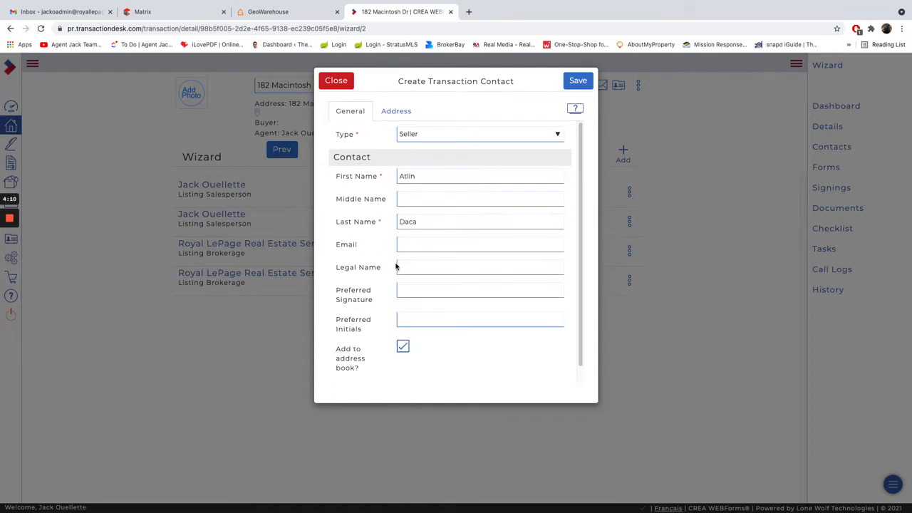
pyautogui.click(571, 86)
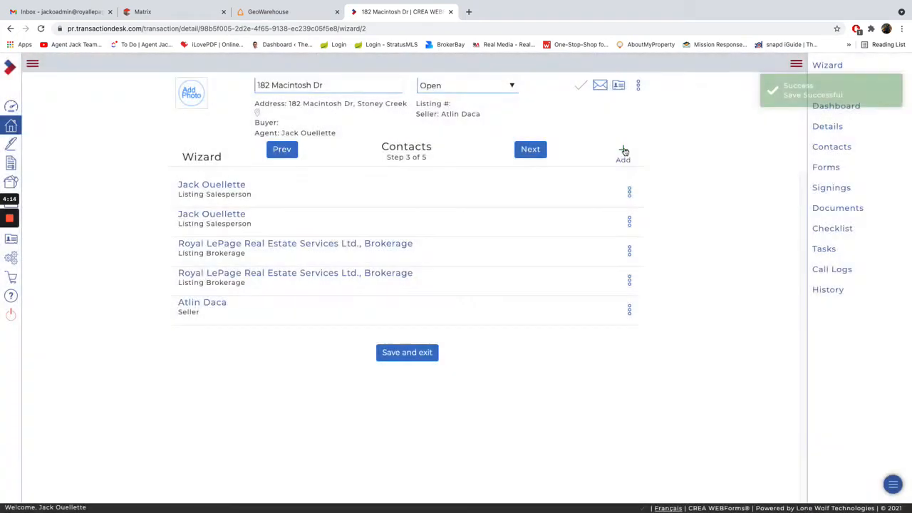
# Create a second new transaction contact and set its type to Seller.
pyautogui.click(624, 156)
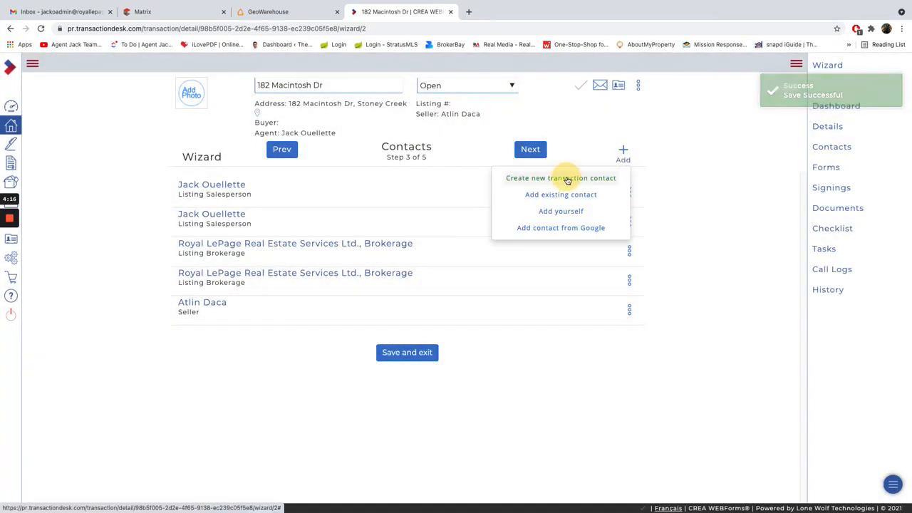
pyautogui.click(567, 178)
pyautogui.click(466, 137)
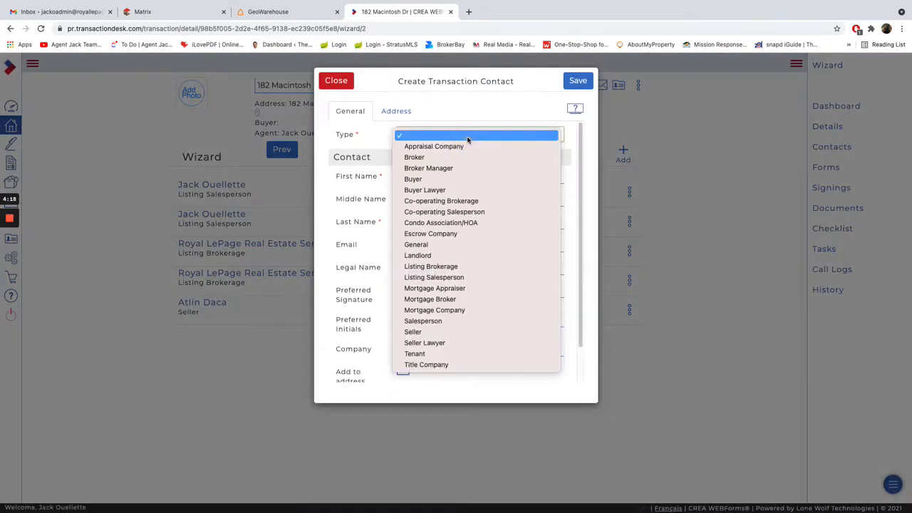
pyautogui.click(426, 332)
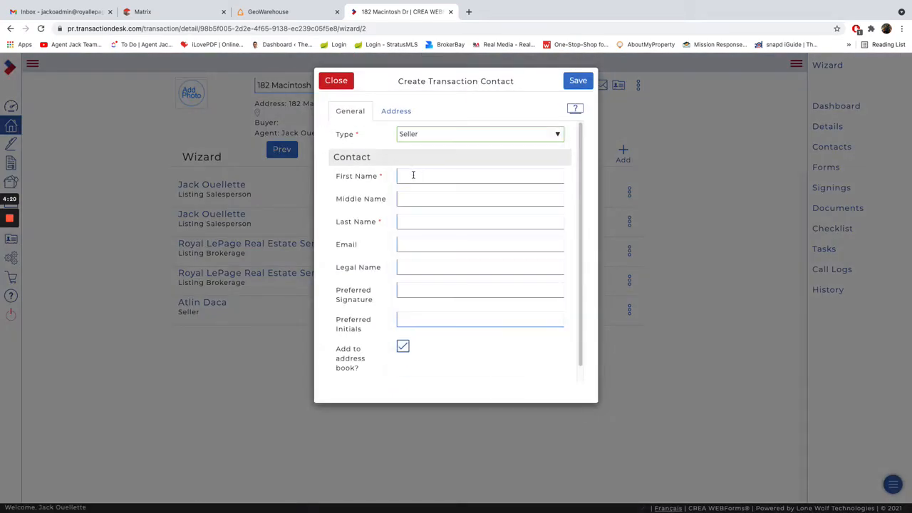
# Enter the second seller's first and last name and save the contact.
pyautogui.click(414, 176)
pyautogui.write('Michael')
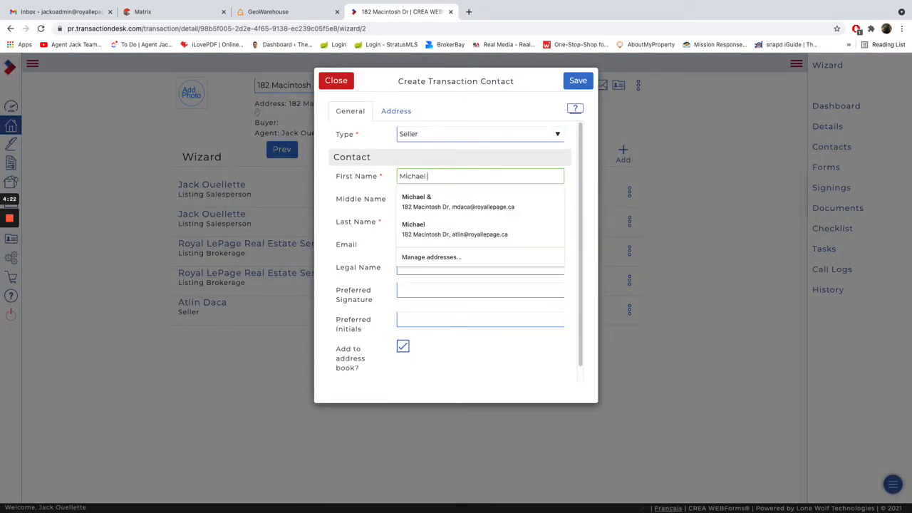
pyautogui.press('Tab')
pyautogui.press('Tab')
pyautogui.write('D')
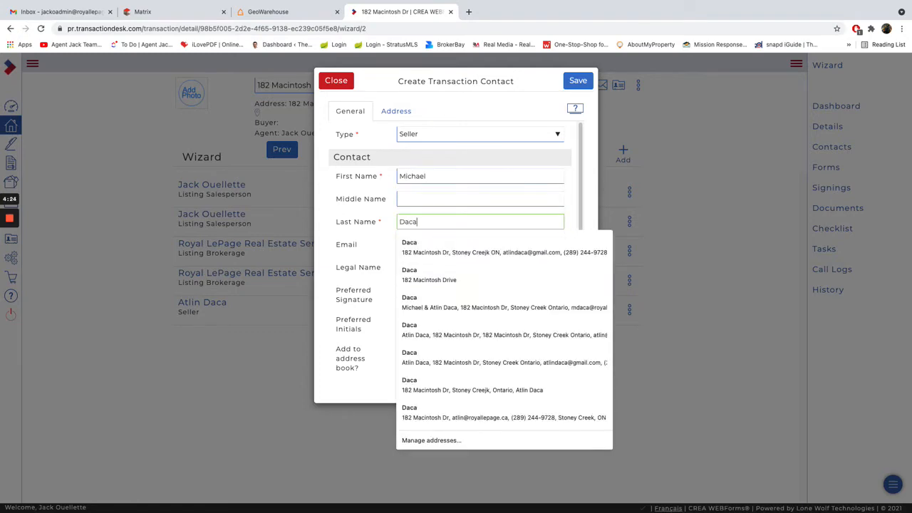
pyautogui.click(350, 234)
pyautogui.click(574, 81)
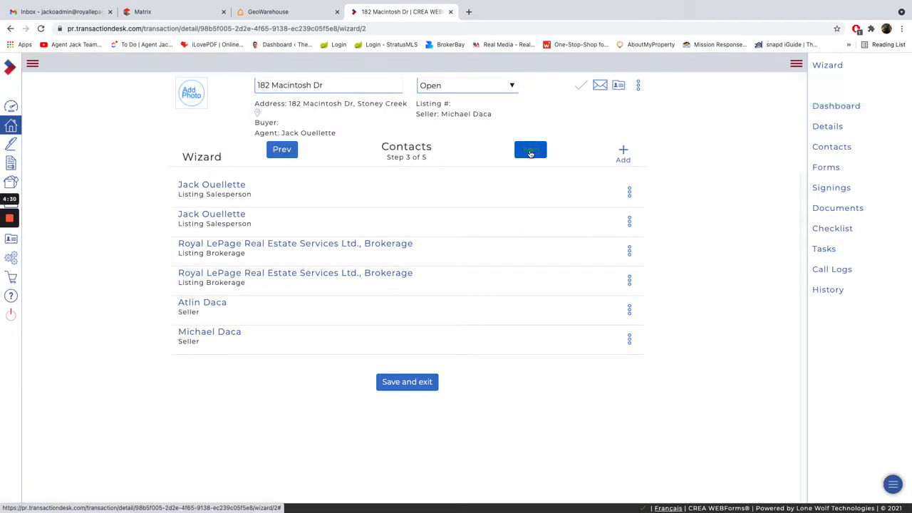
# Advance the wizard through Forms and Documents and finish it to reach the transaction dashboard.
pyautogui.click(530, 152)
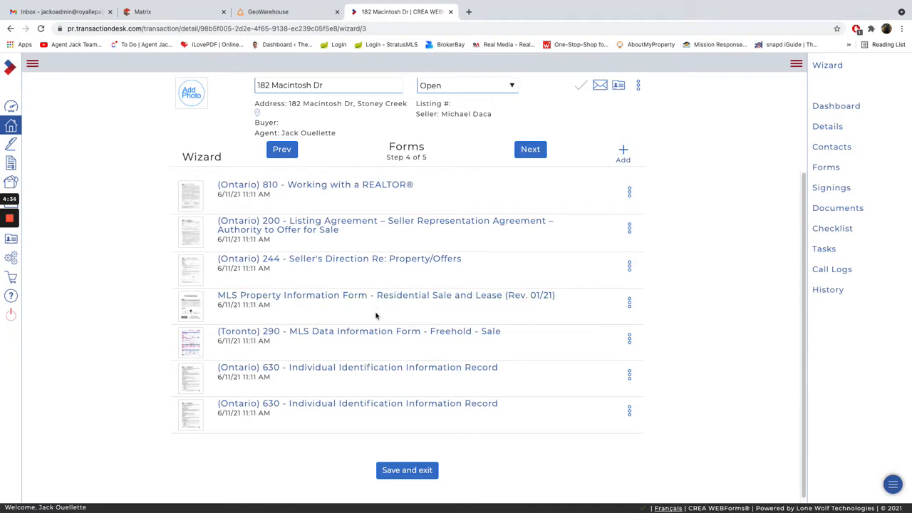
pyautogui.click(540, 152)
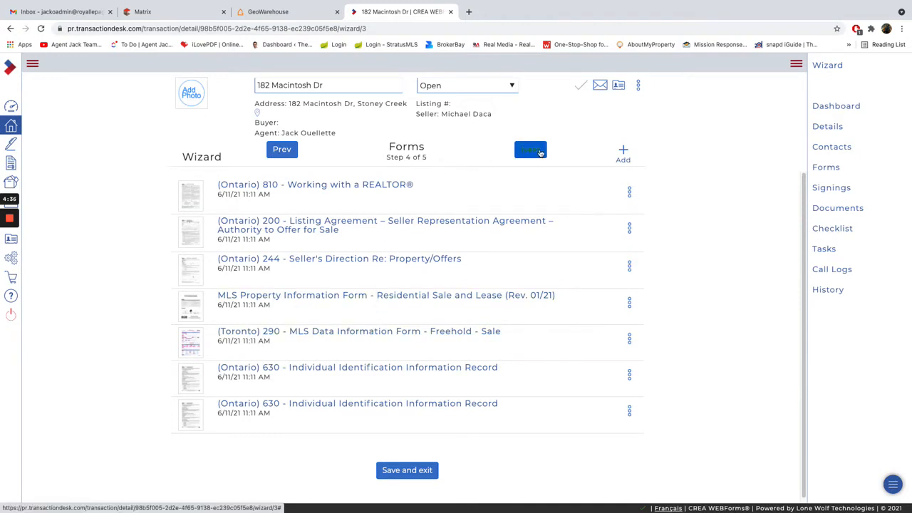
pyautogui.click(540, 153)
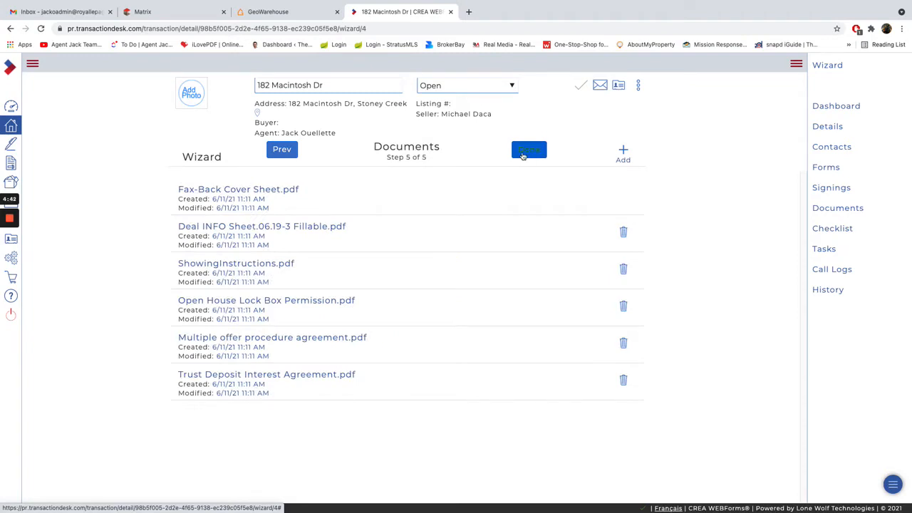
pyautogui.click(526, 151)
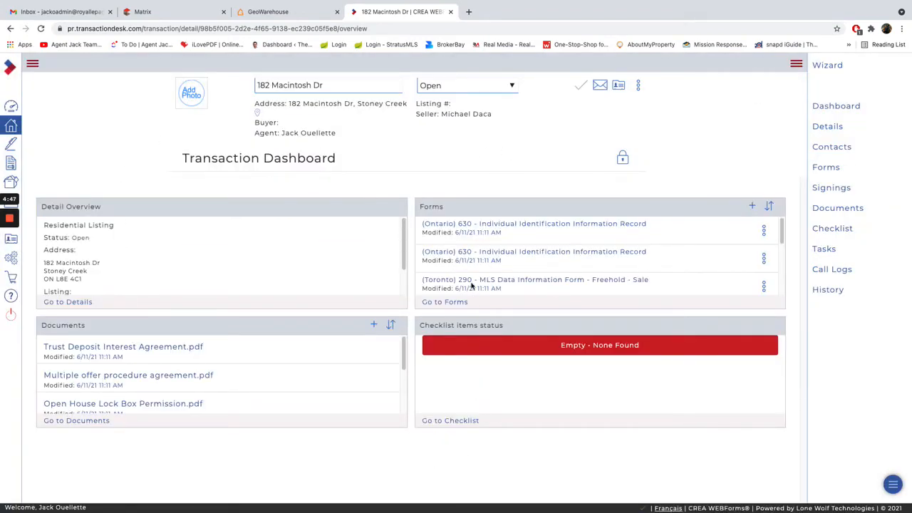
# Open form 810 - Working with a REALTOR from the transaction's forms and enter both sellers' full names in the acknowledgement line.
pyautogui.click(837, 171)
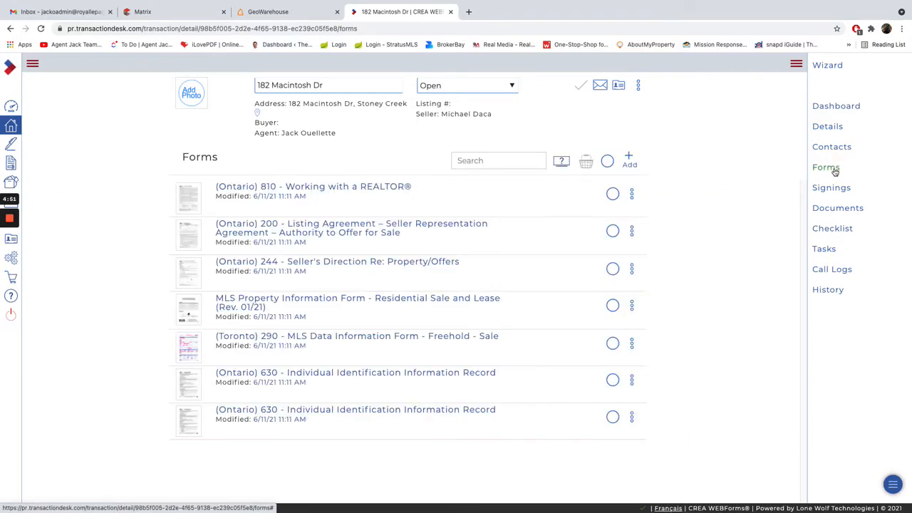
pyautogui.click(372, 188)
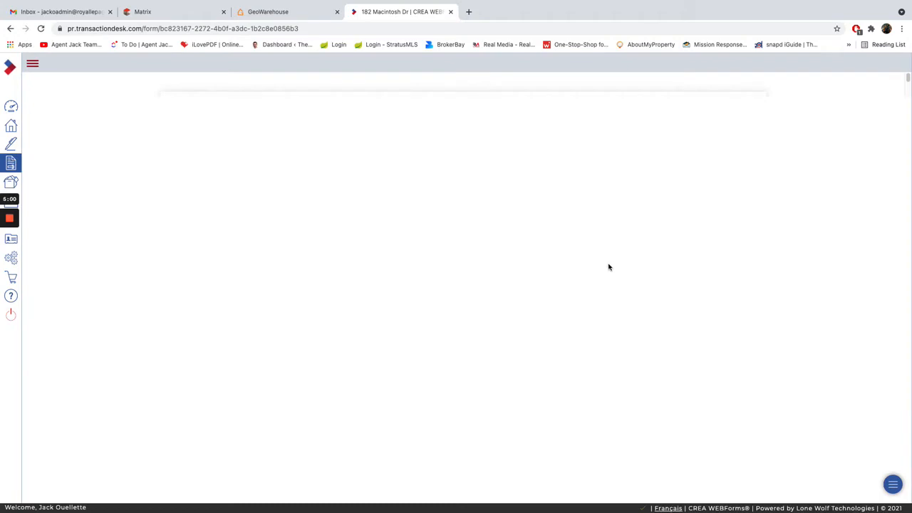
pyautogui.scroll(-5, 588, 273)
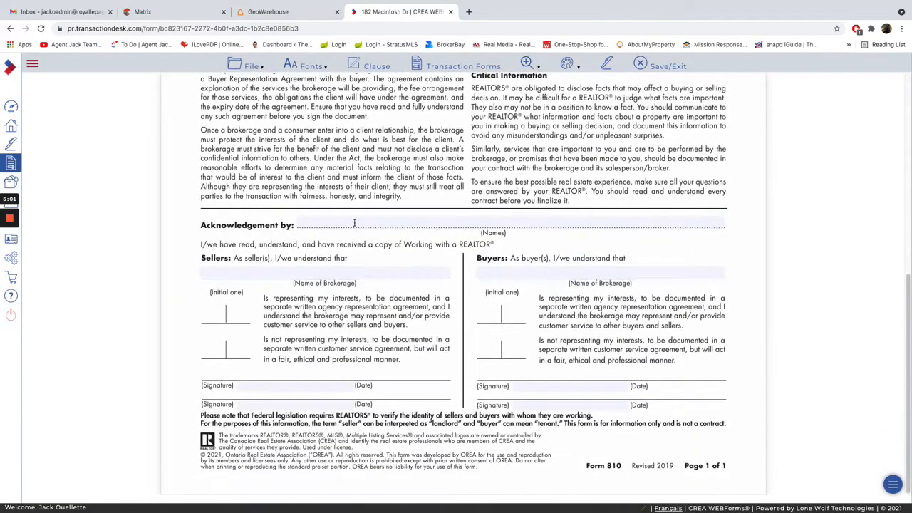
pyautogui.click(355, 222)
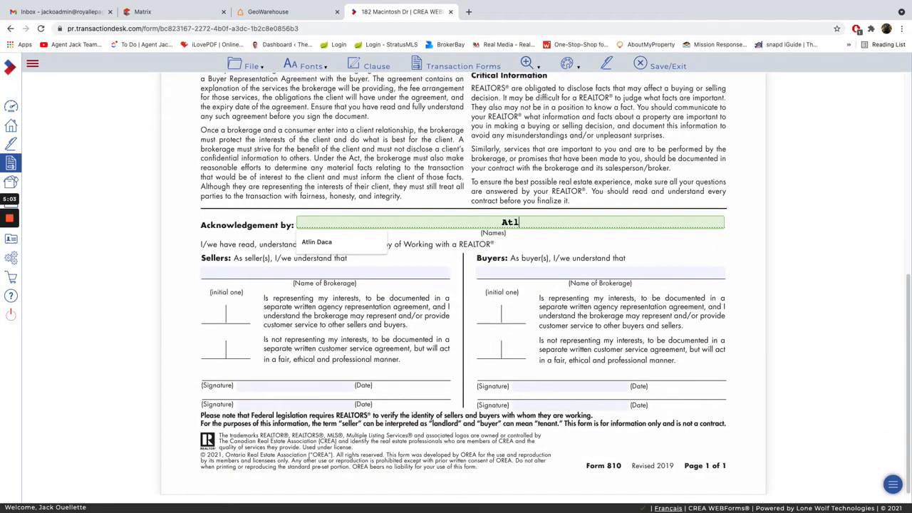
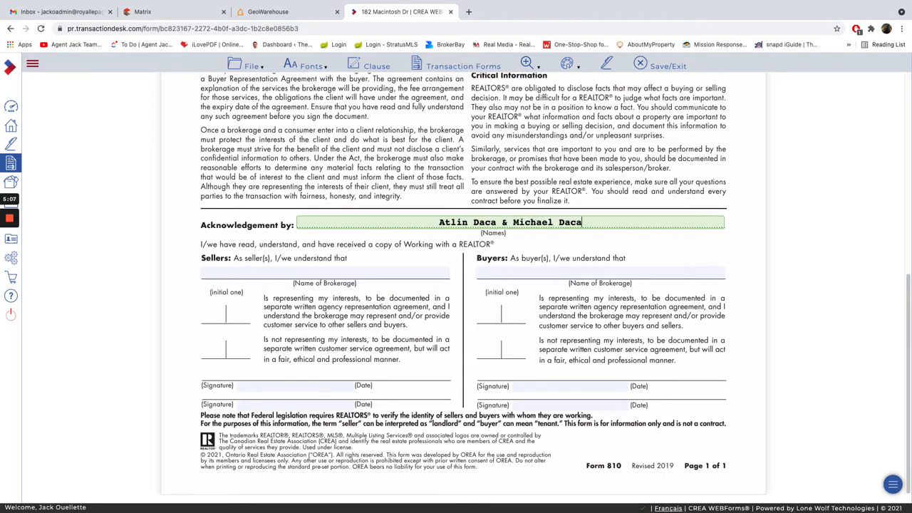
# Fill in the brokerage name in form 810's Sellers section as Royal LePage Real Estate Services Ltd.
pyautogui.click(329, 273)
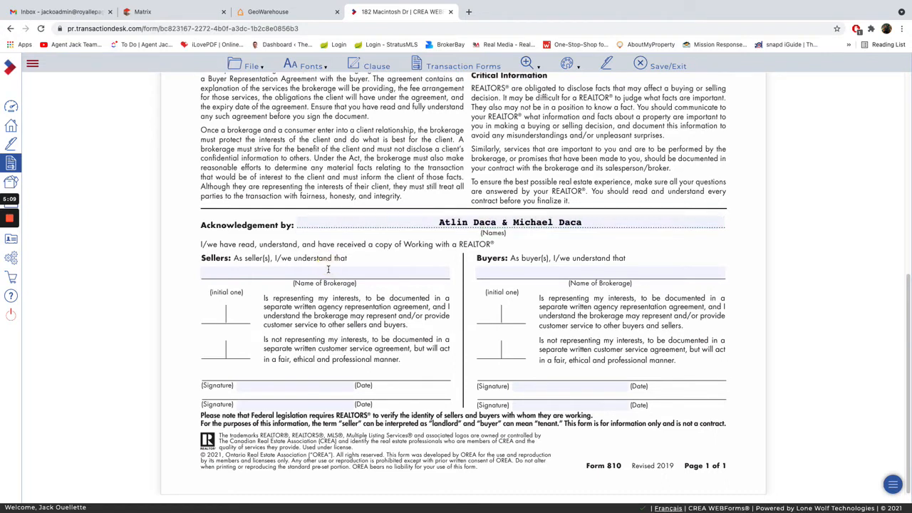
pyautogui.click(312, 291)
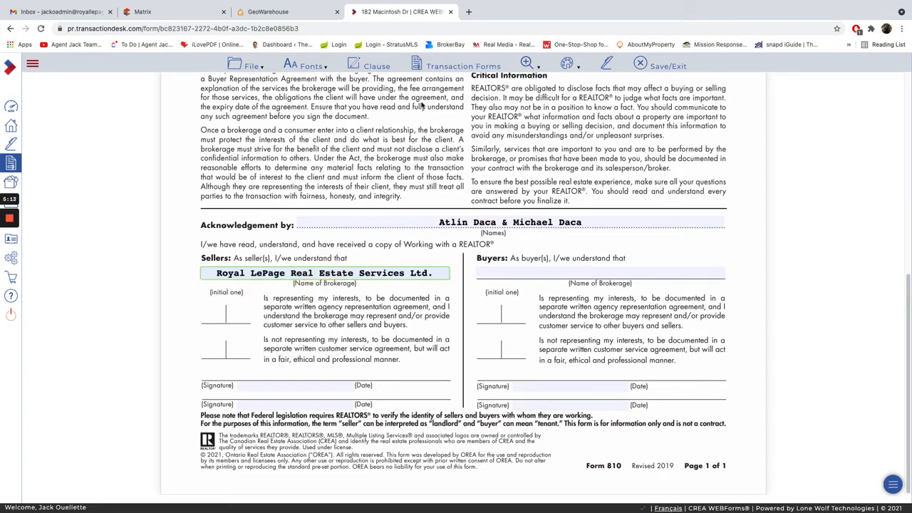
pyautogui.scroll(5, 423, 235)
pyautogui.scroll(-5, 431, 253)
pyautogui.scroll(5, 484, 171)
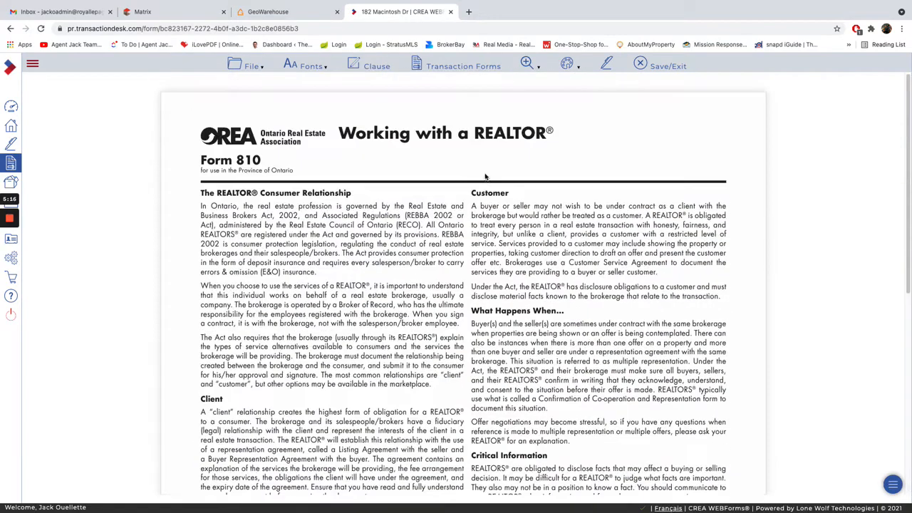
# Switch to form 200 - Listing Agreement and join the two seller names with "&".
pyautogui.click(450, 67)
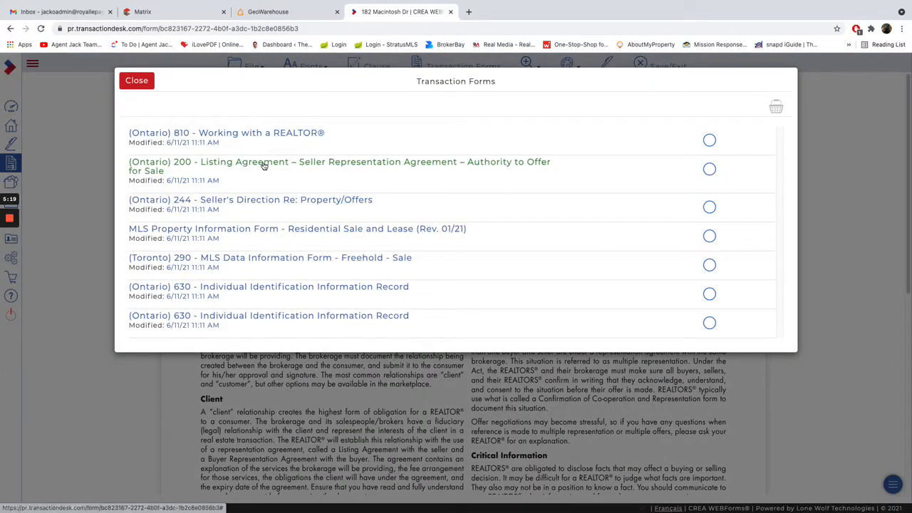
pyautogui.click(263, 163)
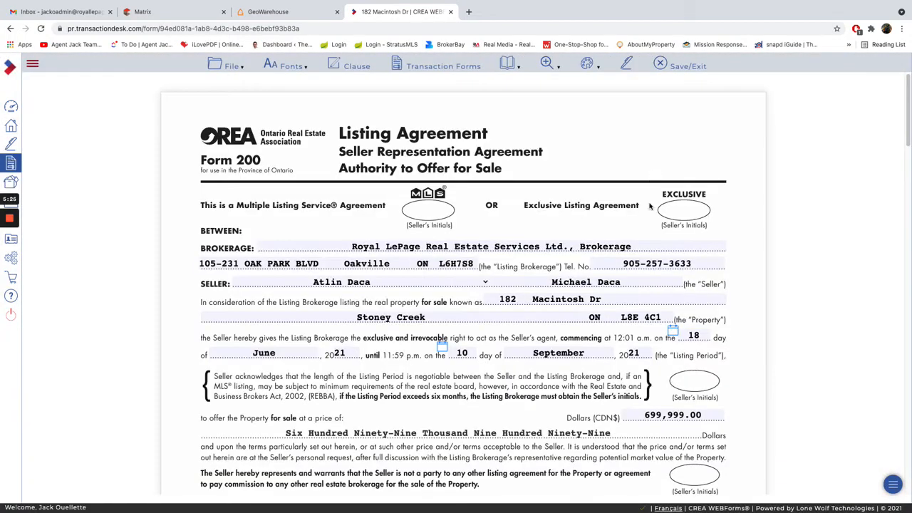
pyautogui.click(477, 281)
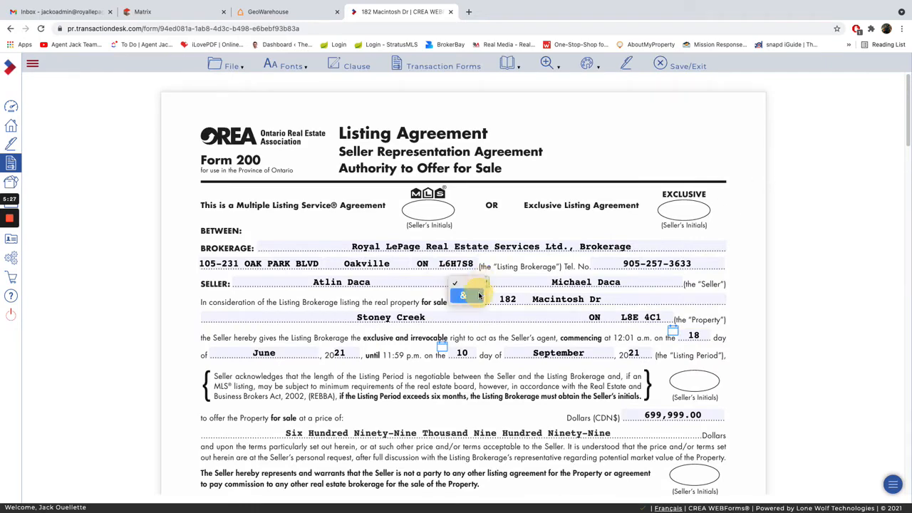
pyautogui.click(473, 294)
# Set the listing brokerage commission to 5% and the co-operating brokerage commission to 2.5% in the Commission clause.
pyautogui.scroll(-3, 434, 342)
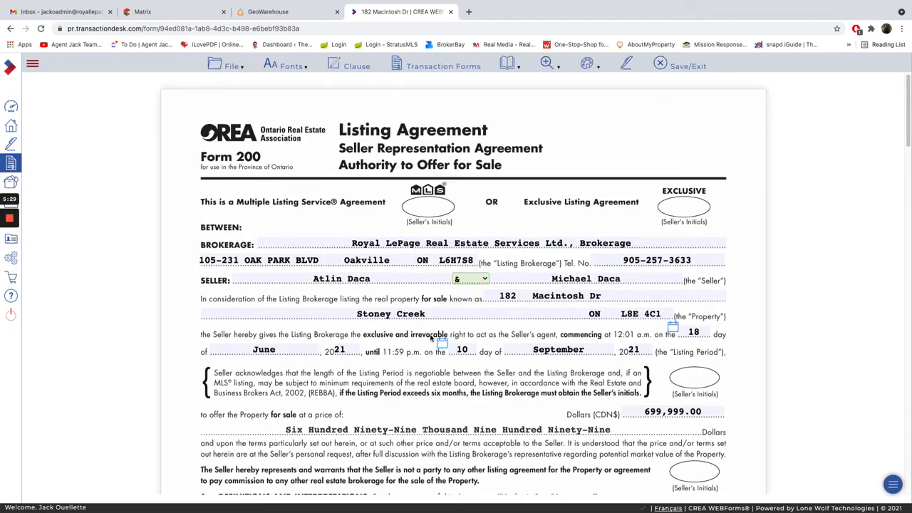
pyautogui.scroll(-4, 508, 399)
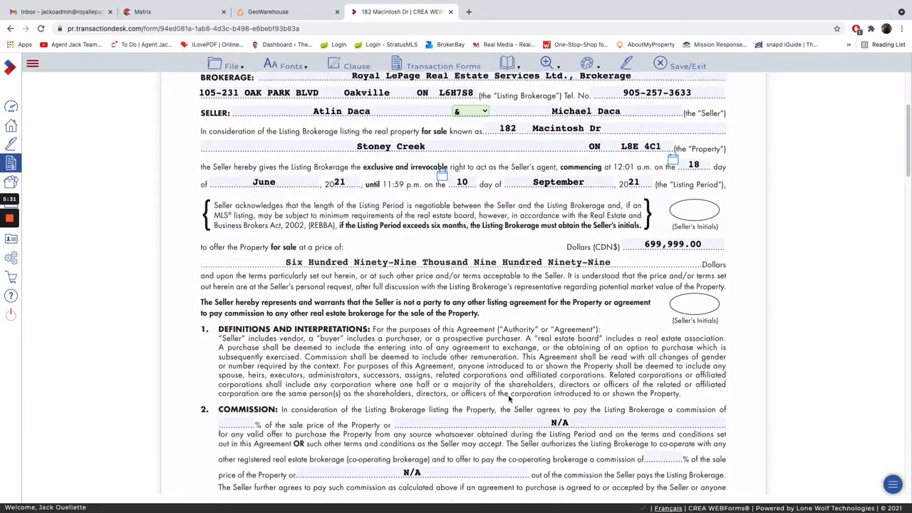
pyautogui.click(242, 346)
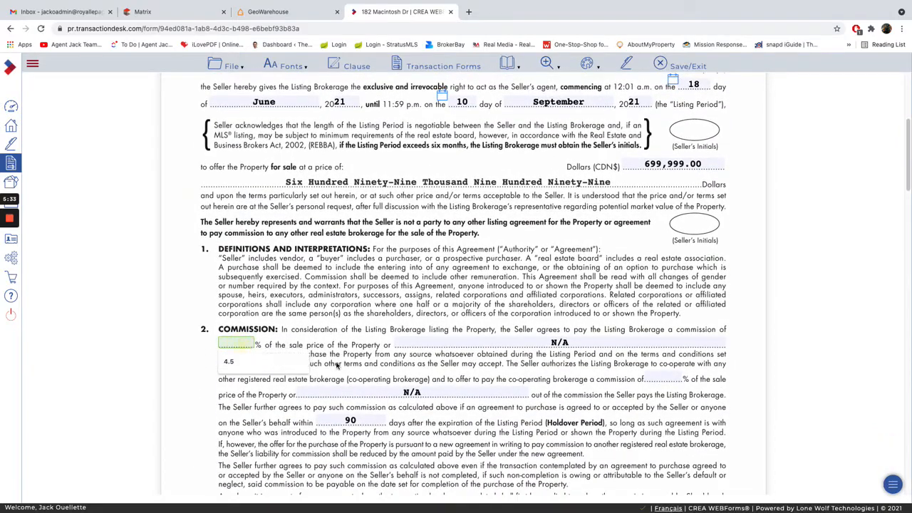
pyautogui.write('5')
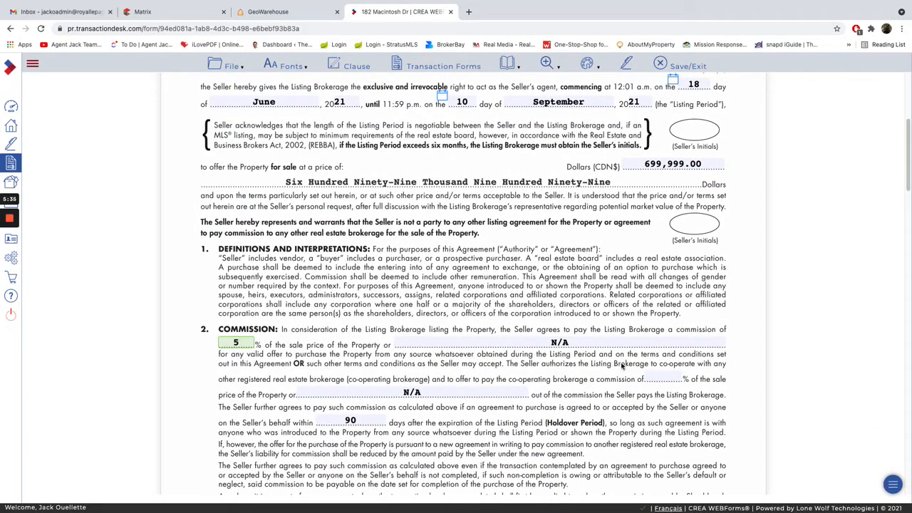
pyautogui.click(663, 378)
pyautogui.write('2.5')
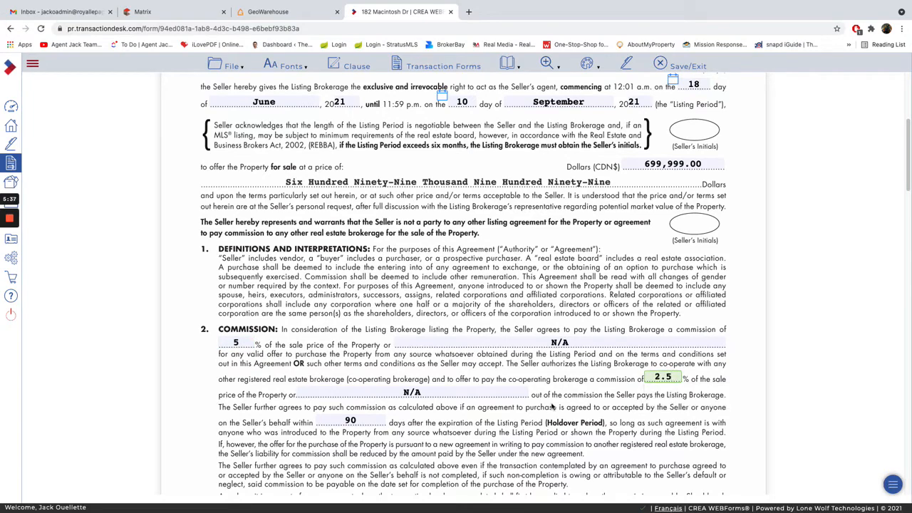
pyautogui.click(643, 394)
# Review the rest of the listing agreement through its signature and acknowledgement sections, and bring up the list of transaction forms.
pyautogui.scroll(-2, 604, 401)
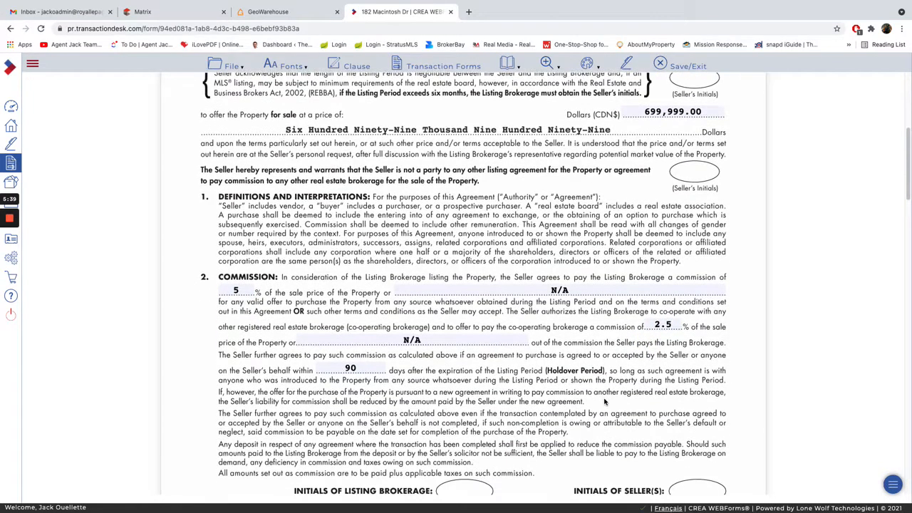
pyautogui.scroll(-5, 604, 401)
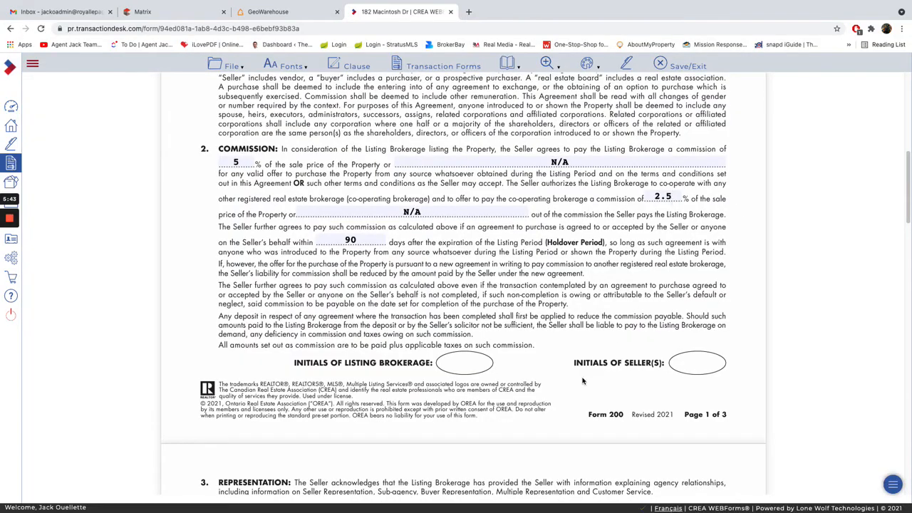
pyautogui.scroll(-20, 582, 381)
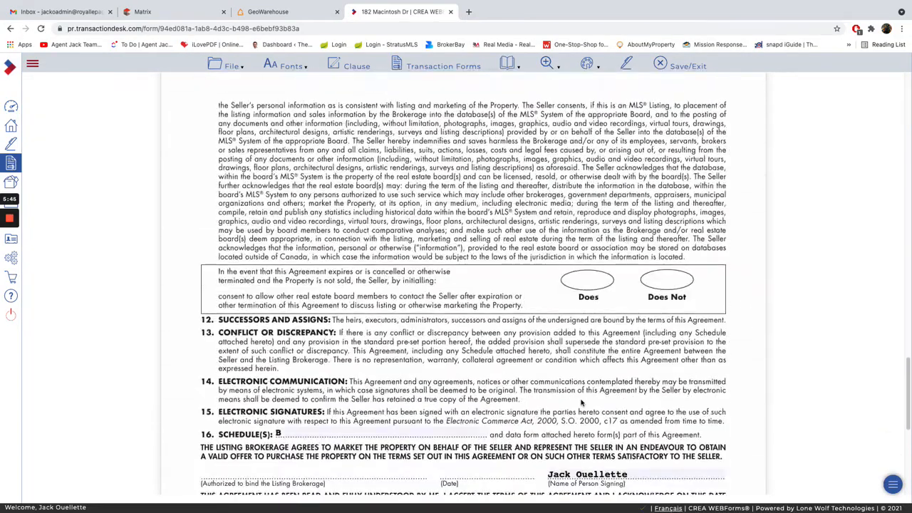
pyautogui.scroll(-3, 582, 403)
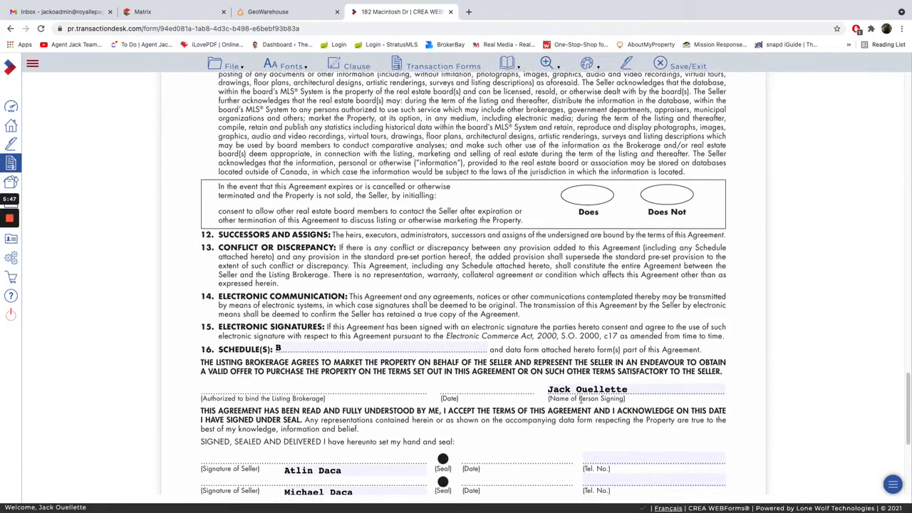
pyautogui.scroll(-9, 581, 399)
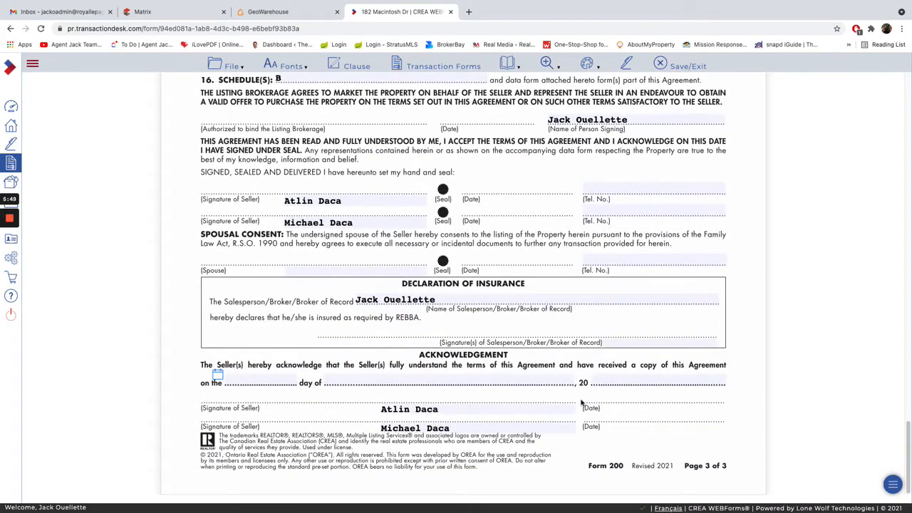
pyautogui.scroll(10, 447, 151)
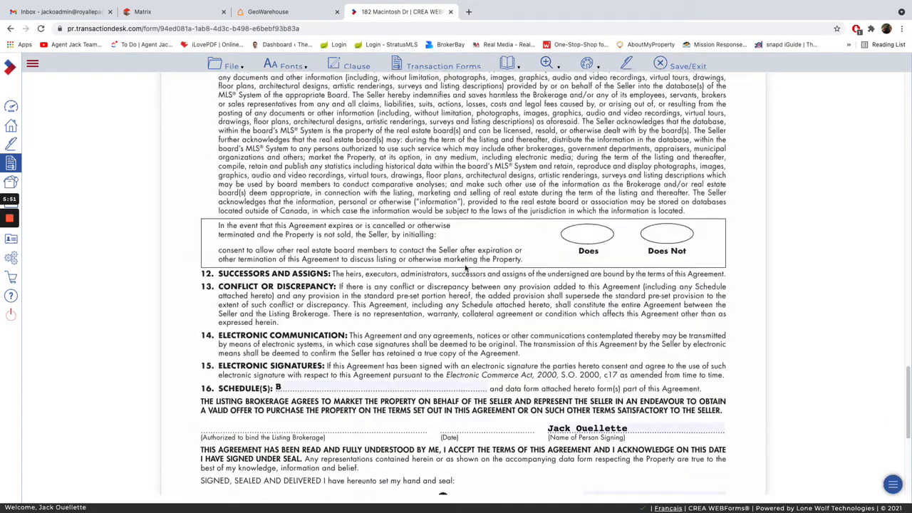
pyautogui.scroll(-6, 447, 152)
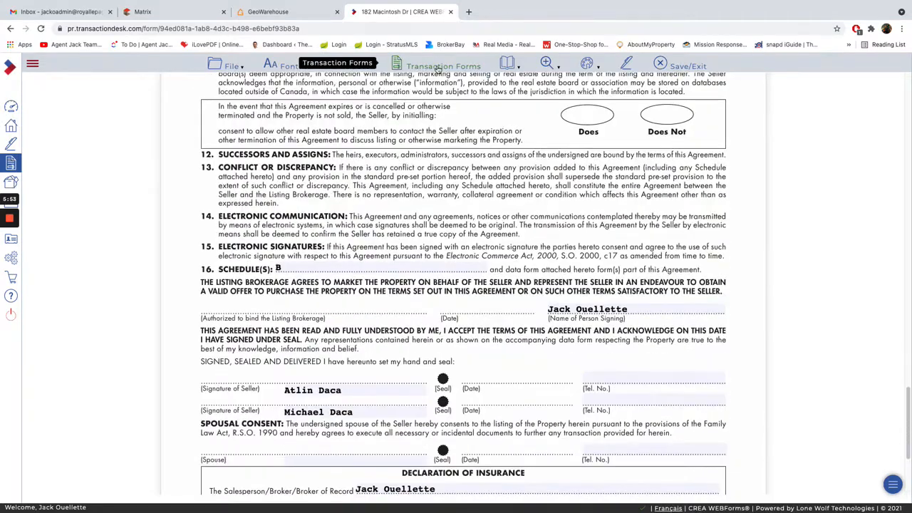
pyautogui.click(437, 67)
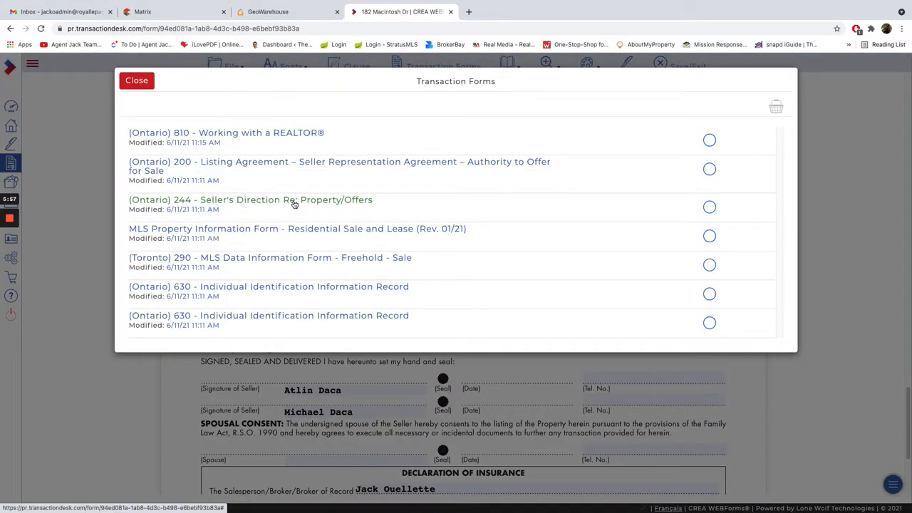
# Switch to form 244 - Seller's Direction Re: Property/Offers and join the two seller names with "&".
pyautogui.click(295, 202)
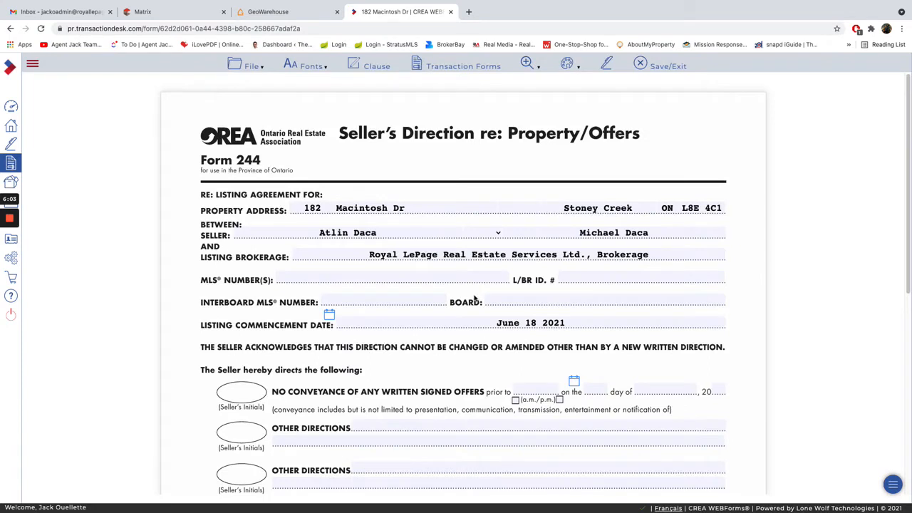
pyautogui.click(492, 235)
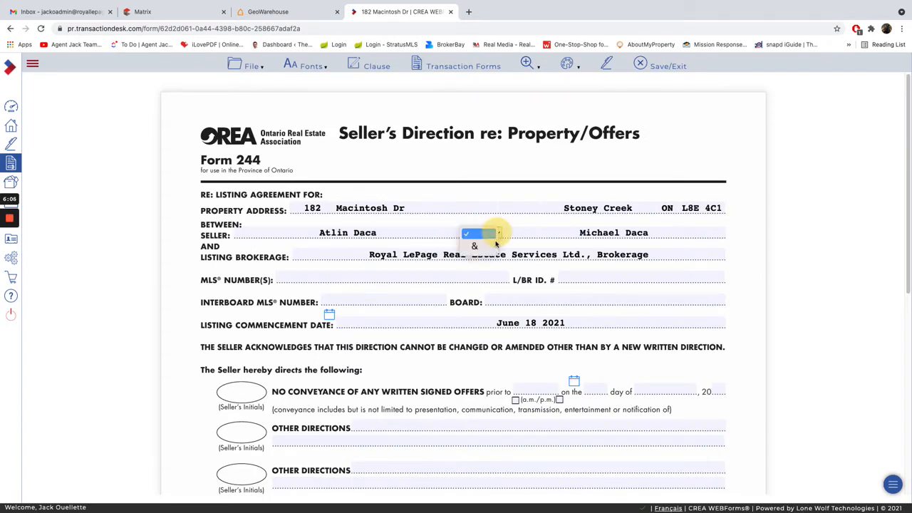
pyautogui.click(482, 245)
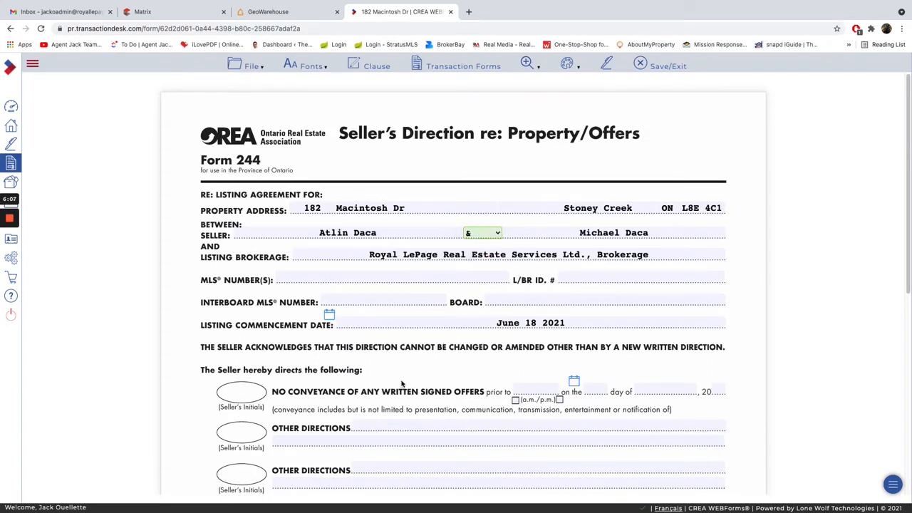
# Direct no conveyance of written signed offers prior to 7:00 p.m. on the 21st day of June 2021.
pyautogui.scroll(-2, 401, 385)
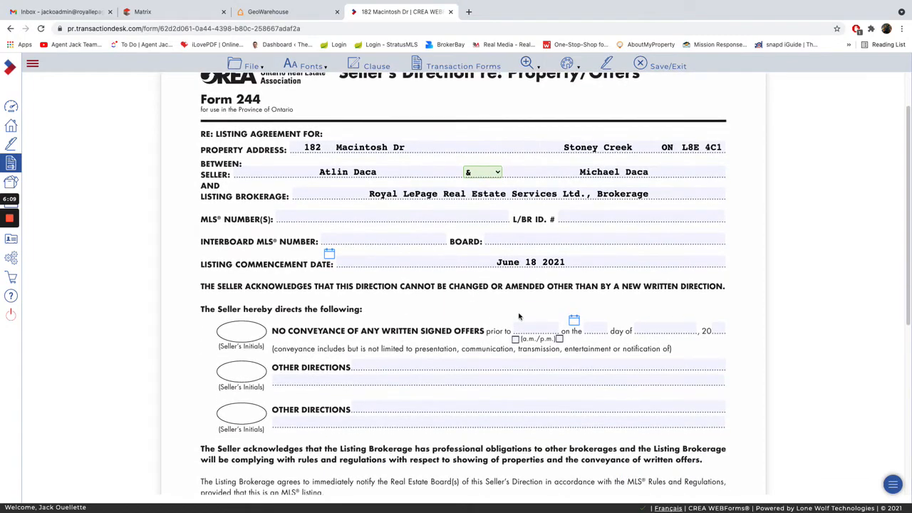
pyautogui.click(536, 329)
pyautogui.click(541, 365)
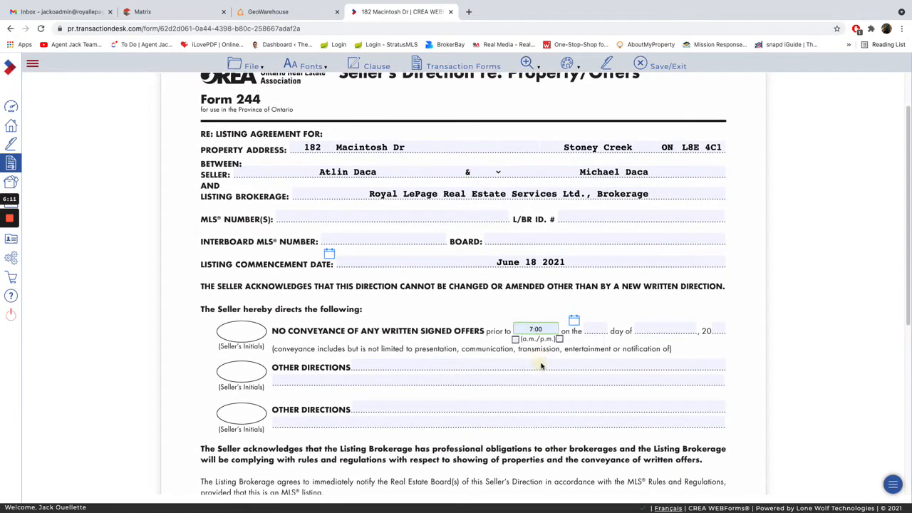
pyautogui.click(575, 323)
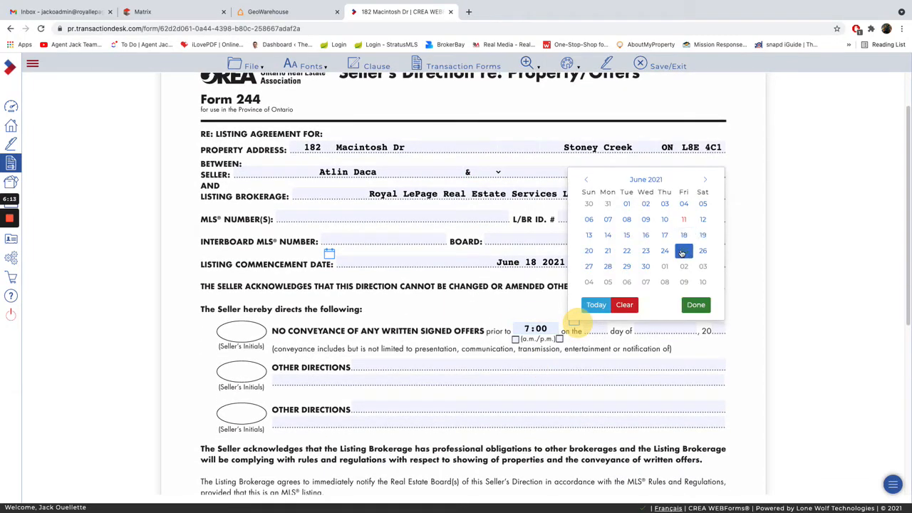
pyautogui.click(608, 251)
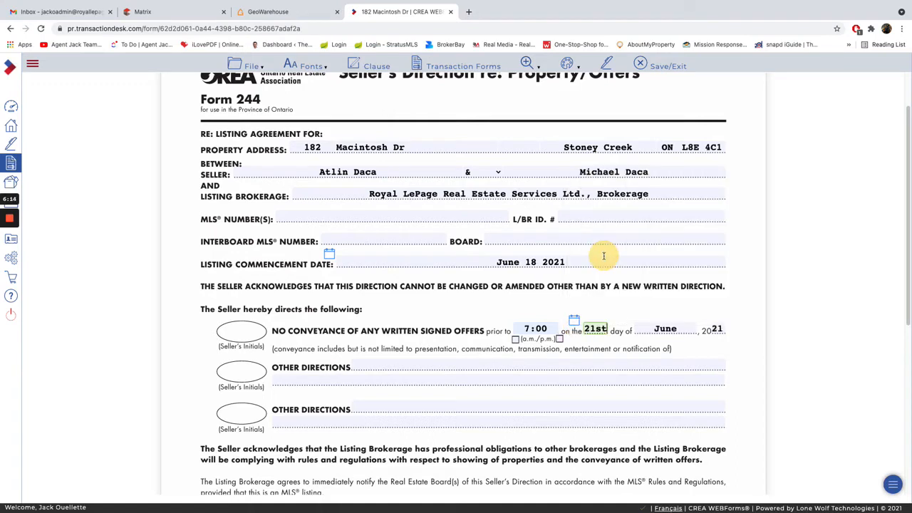
pyautogui.click(559, 340)
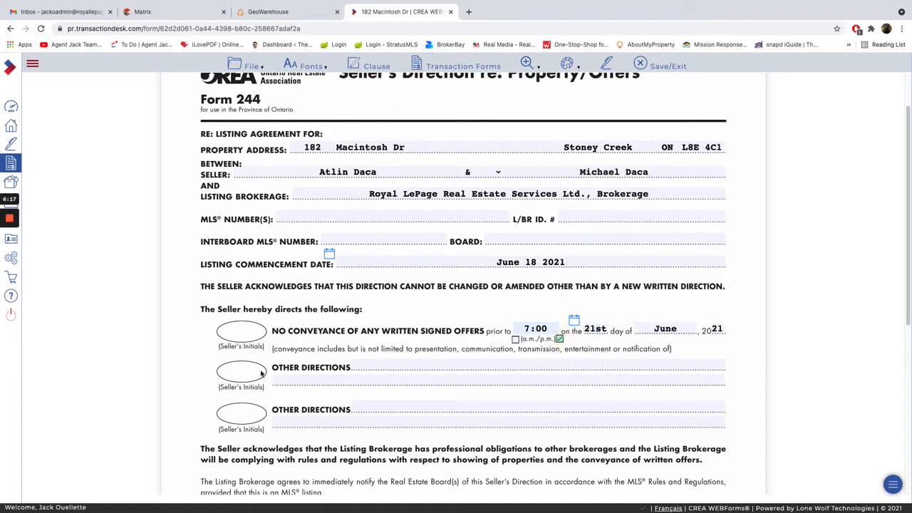
# Enter "Seller reserves the right to accept pre-emptive offers." in the first Other Directions field.
pyautogui.click(360, 367)
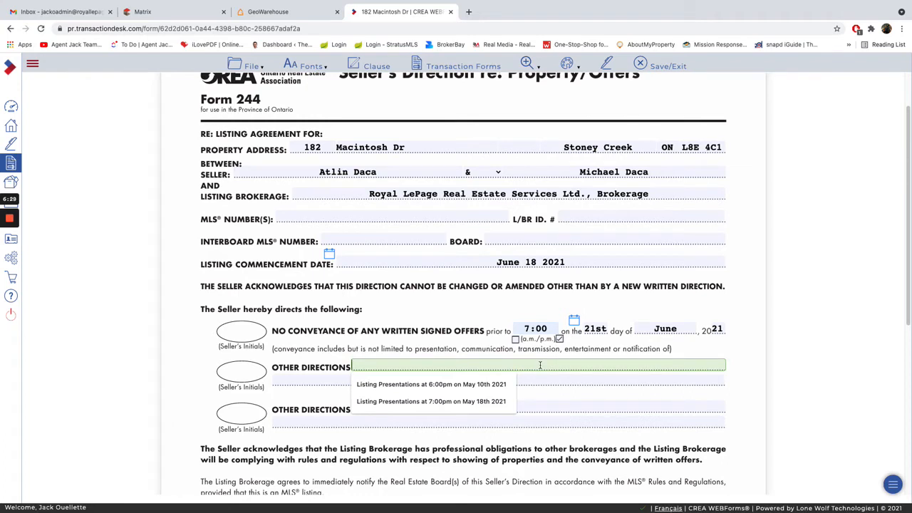
pyautogui.write('Se')
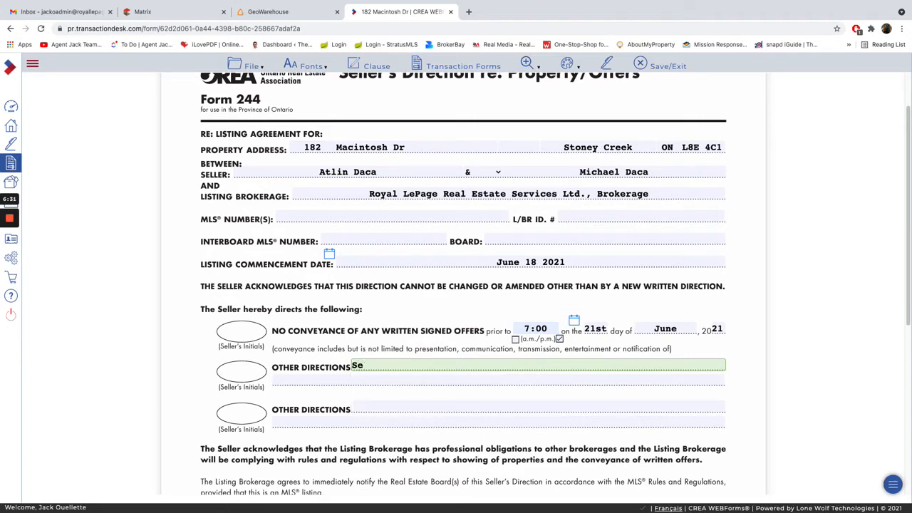
pyautogui.write(';;ller reserves the ')
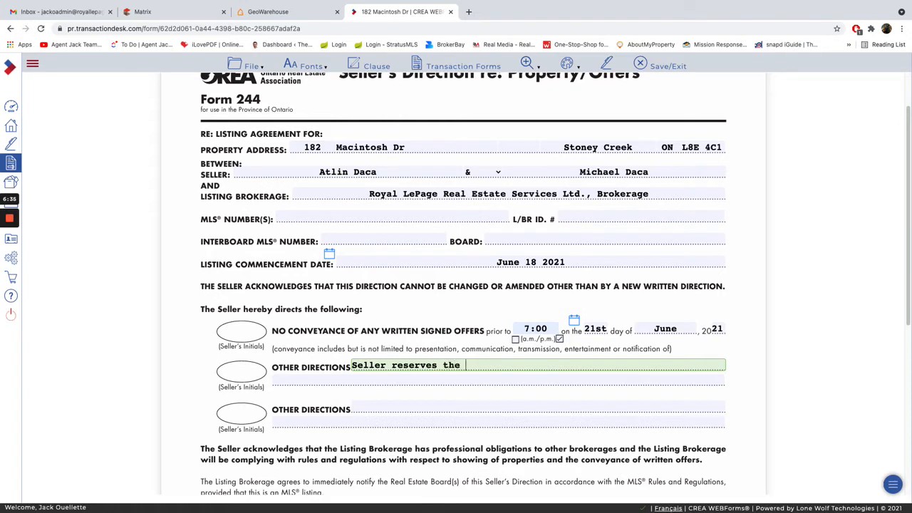
pyautogui.write('right to accept ')
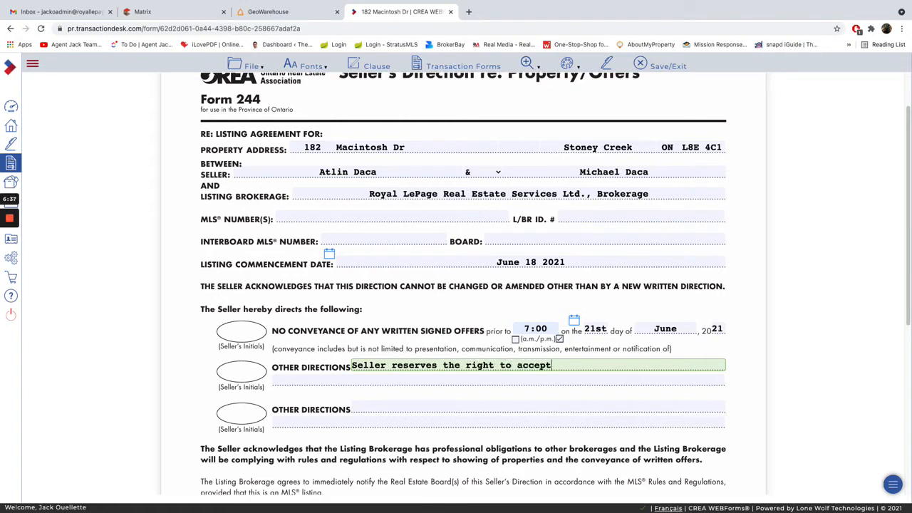
pyautogui.write('pre-emptive offers.')
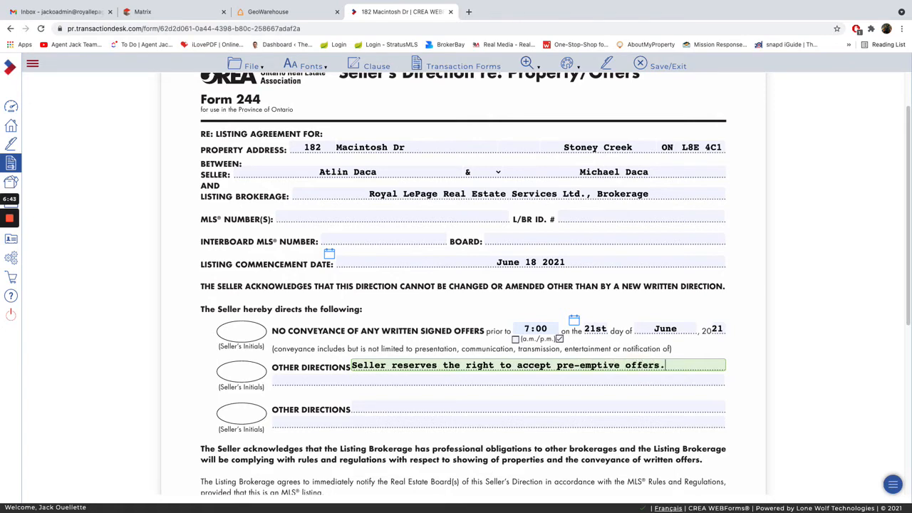
# Check the rest of form 244 and switch to the MLS Property Information Form - Residential Sale and Lease.
pyautogui.scroll(-4, 537, 366)
pyautogui.scroll(1, 285, 158)
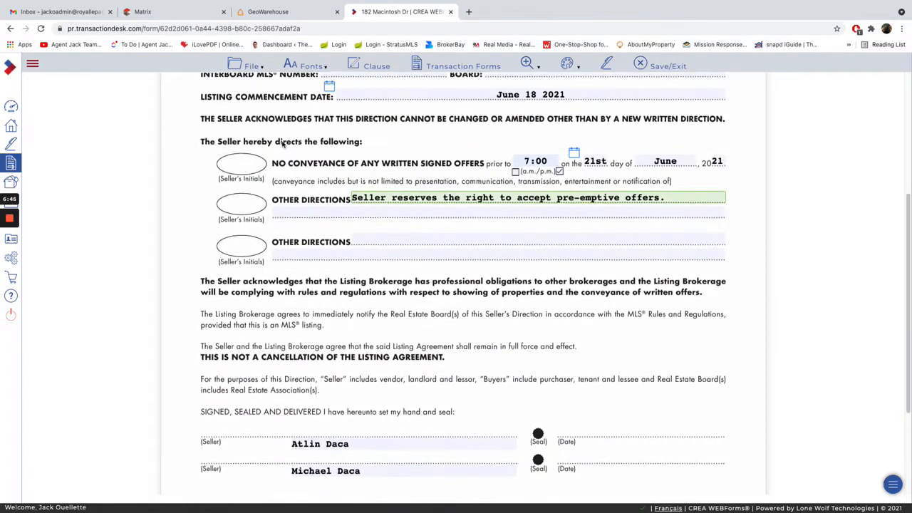
pyautogui.scroll(-3, 363, 307)
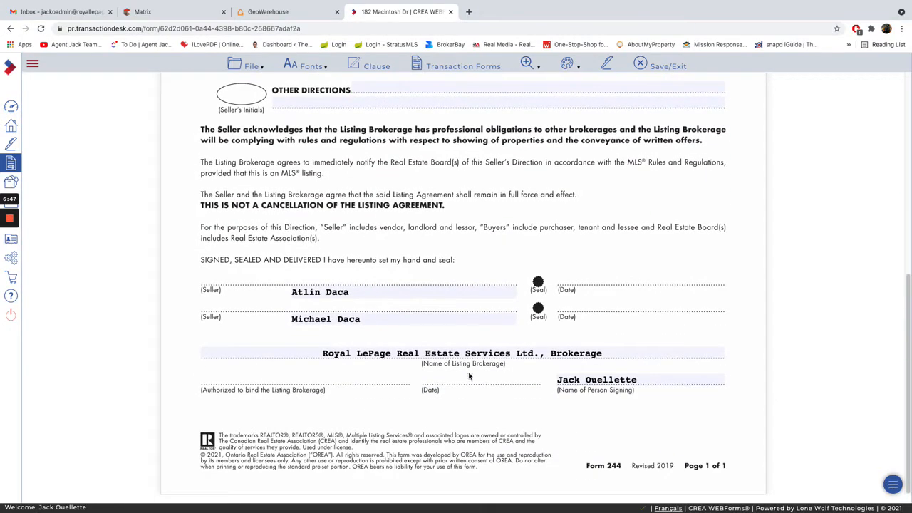
pyautogui.click(450, 68)
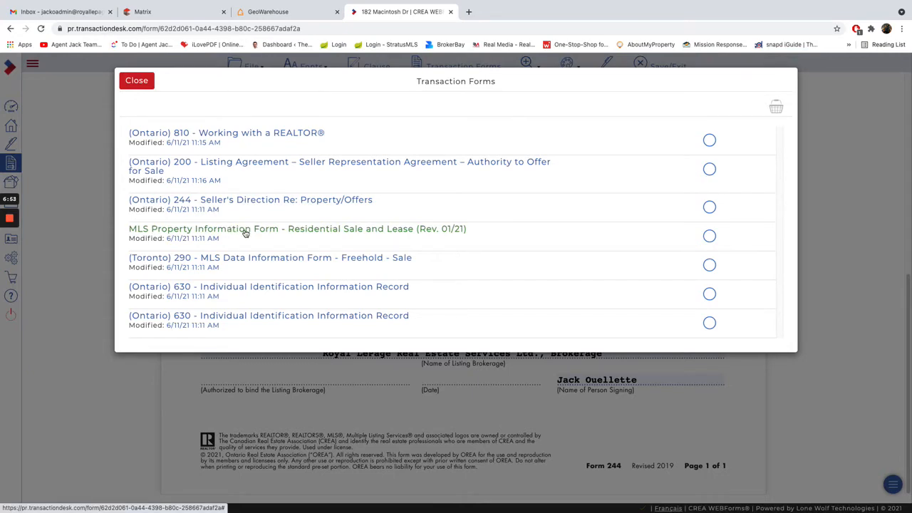
pyautogui.click(244, 229)
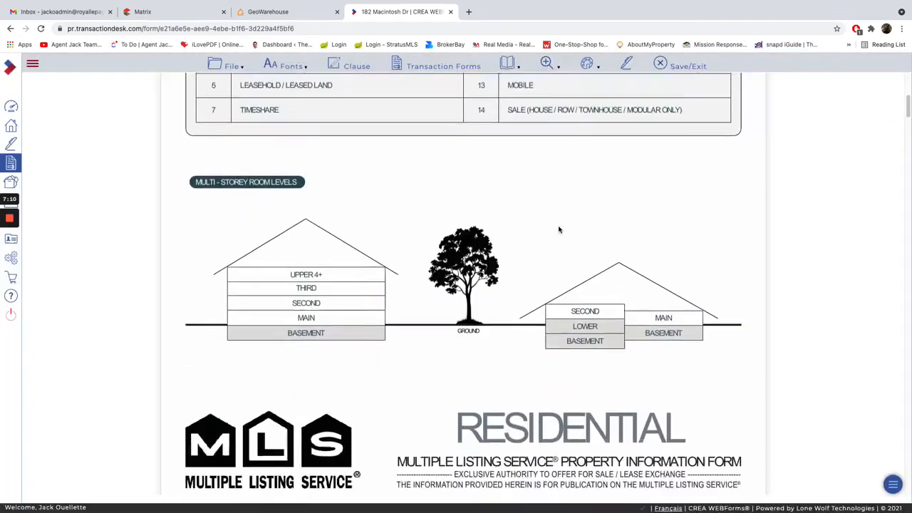
# Mark the property as a 2 storey freehold house with no condo corporation, common element or waterfront, and with a garage.
pyautogui.scroll(-2, 560, 229)
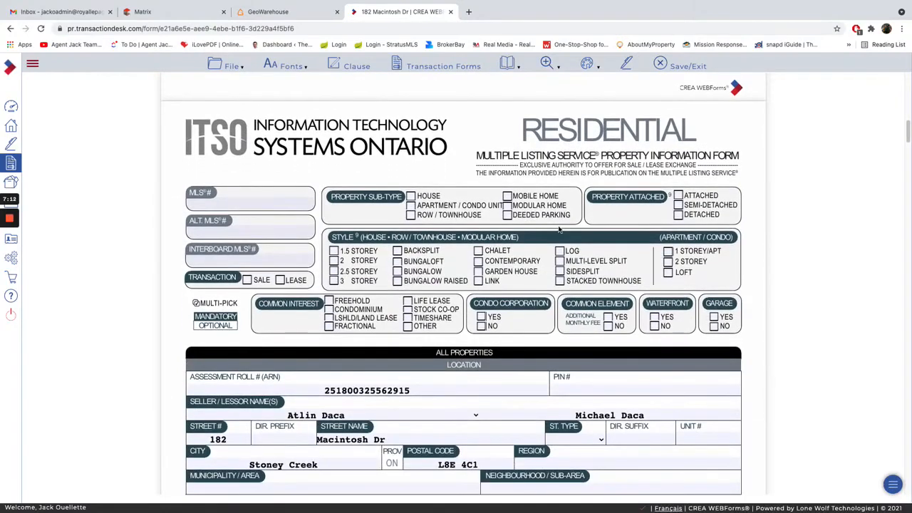
pyautogui.click(413, 196)
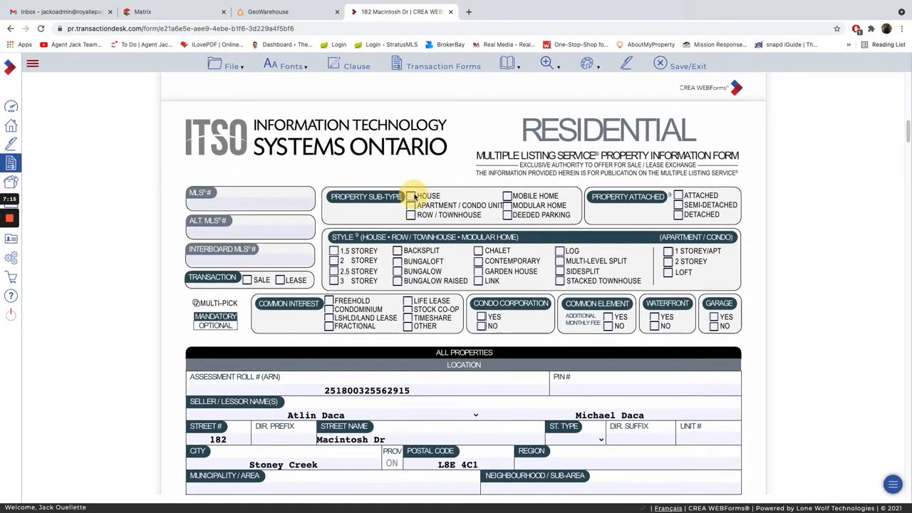
pyautogui.click(335, 261)
pyautogui.click(330, 301)
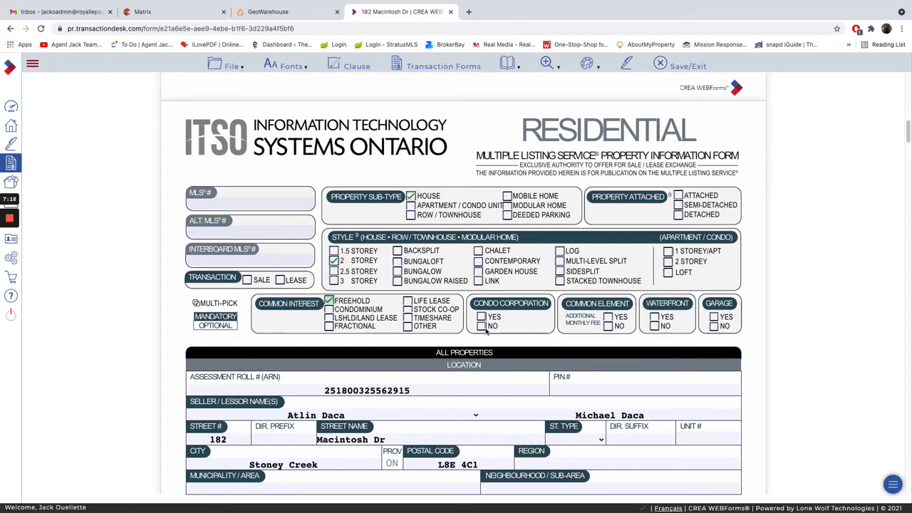
pyautogui.click(482, 326)
pyautogui.click(608, 327)
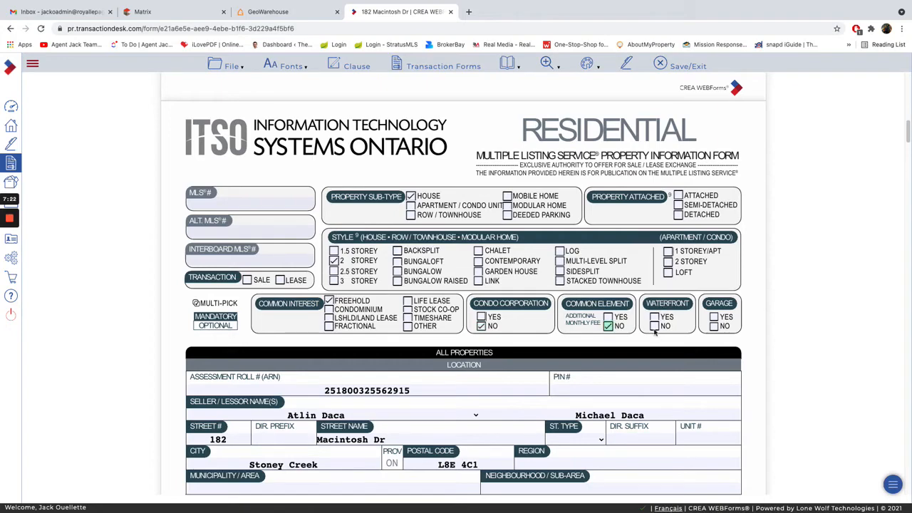
pyautogui.click(654, 327)
pyautogui.click(715, 317)
# Join the two seller names with "&" in the Location section of the property information form.
pyautogui.scroll(-1, 632, 285)
pyautogui.scroll(-2, 650, 284)
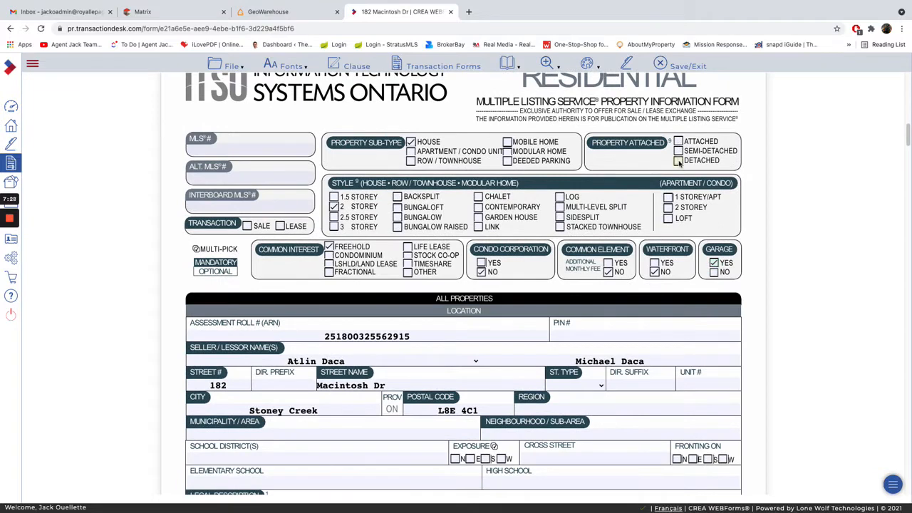
pyautogui.scroll(-4, 499, 267)
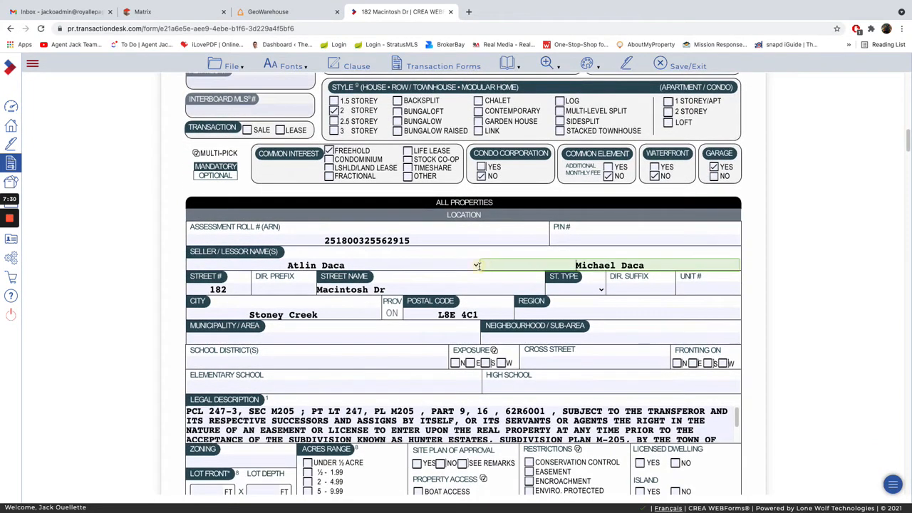
pyautogui.click(476, 265)
pyautogui.click(465, 278)
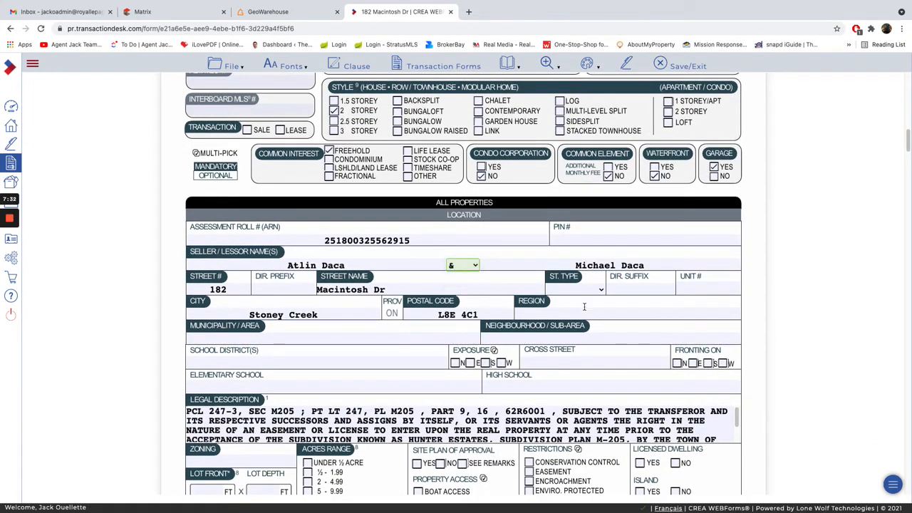
# Set the region to Hamilton and the municipality/area to Stoney Creek.
pyautogui.click(589, 311)
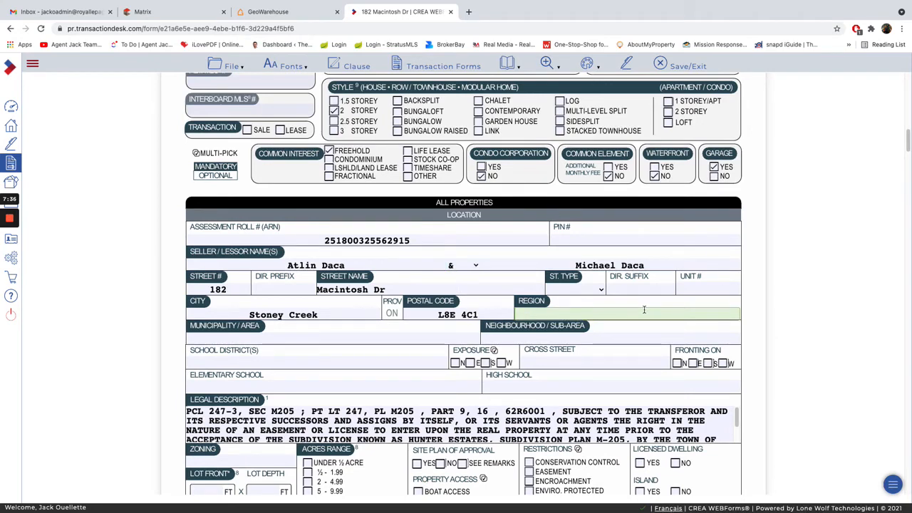
pyautogui.write('Hamilton')
pyautogui.press('Tab')
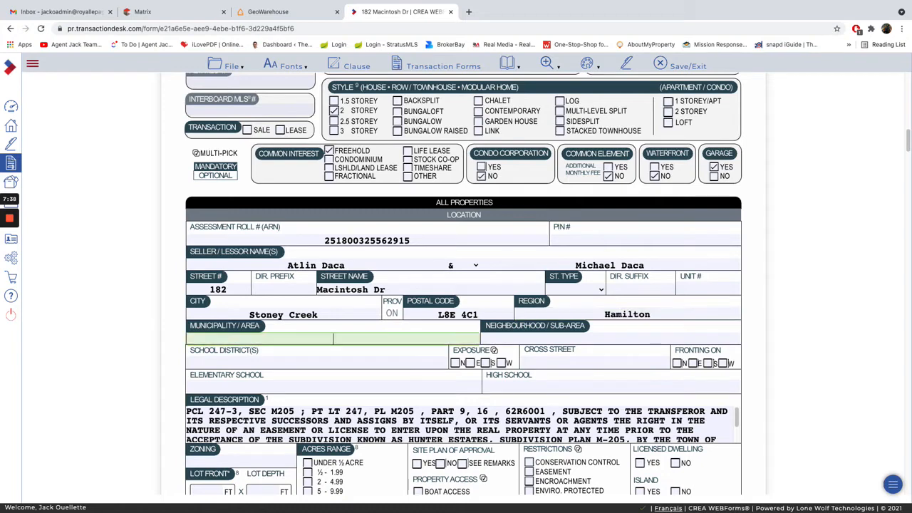
pyautogui.write('Stoney Creek')
# Set the property's zoning to Residential.
pyautogui.scroll(-2, 758, 360)
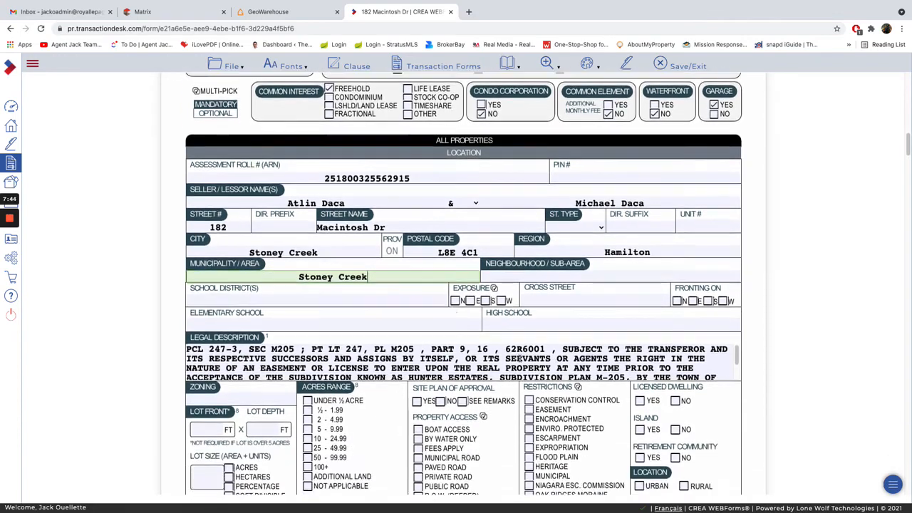
pyautogui.scroll(-5, 642, 314)
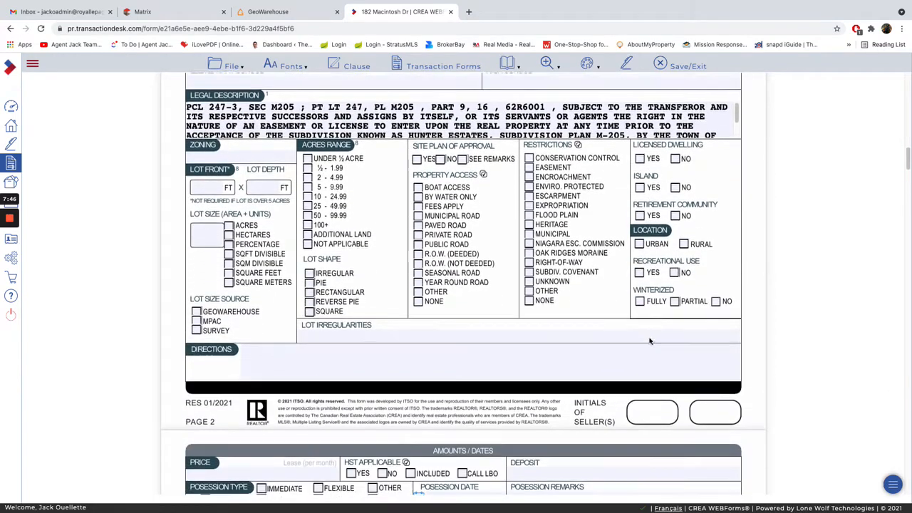
pyautogui.click(278, 156)
pyautogui.write('R')
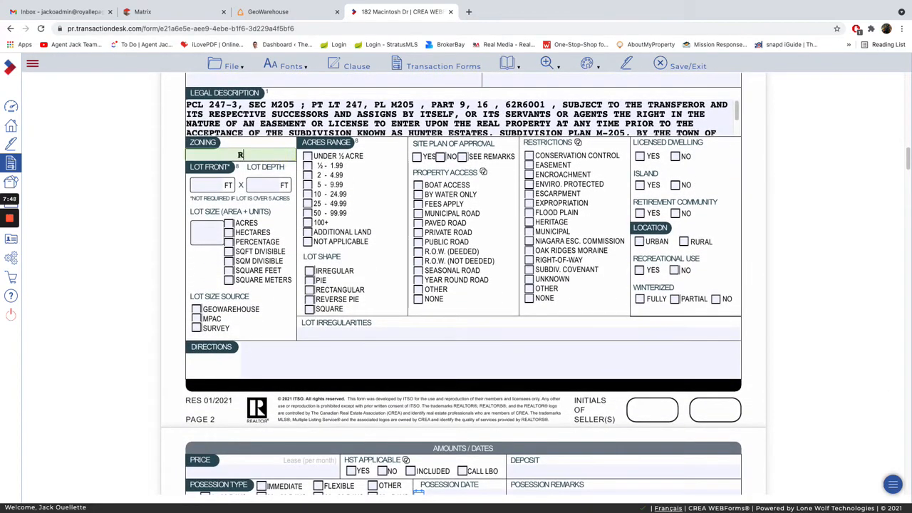
pyautogui.write('esidential')
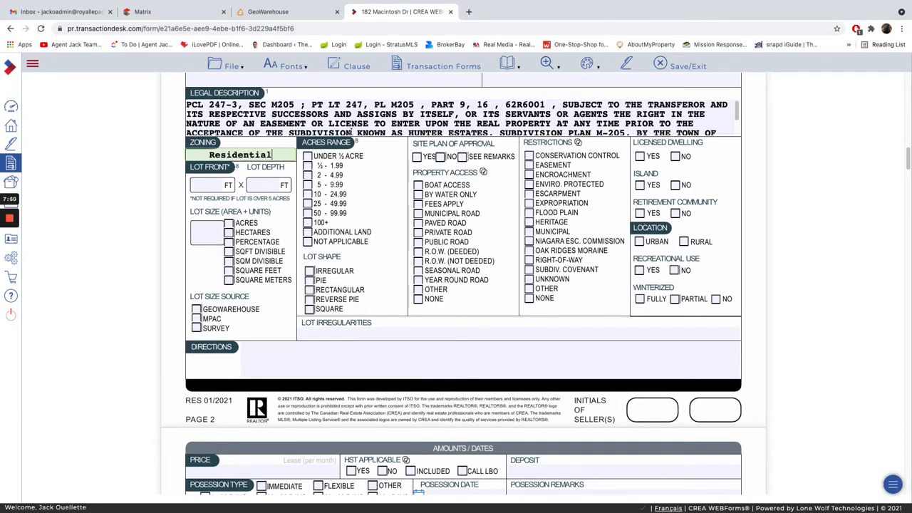
# Set the listing price to 699,900 and mark HST as included in the Amounts/Dates section.
pyautogui.scroll(-8, 351, 132)
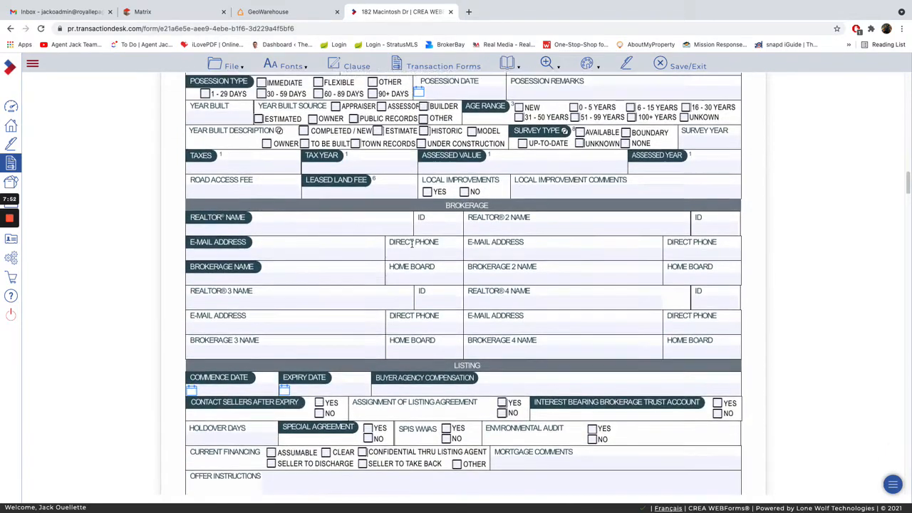
pyautogui.scroll(3, 412, 243)
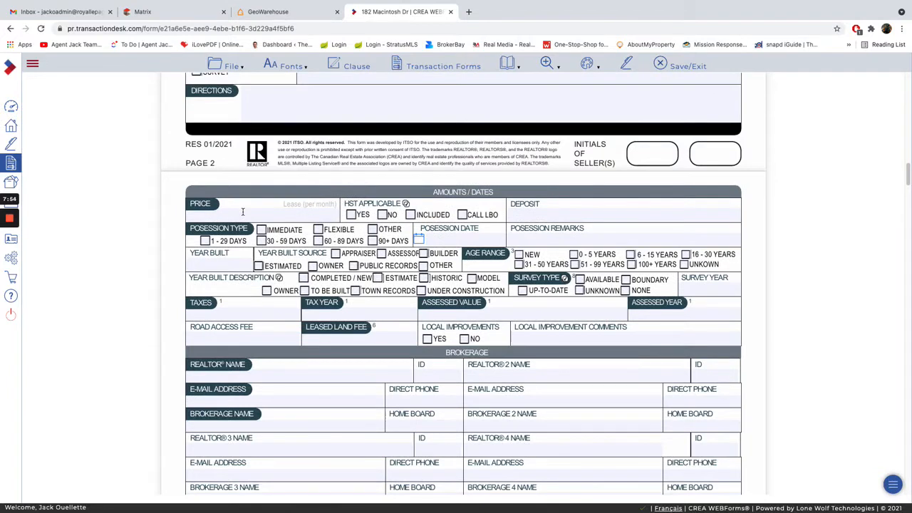
pyautogui.click(243, 211)
pyautogui.write('699')
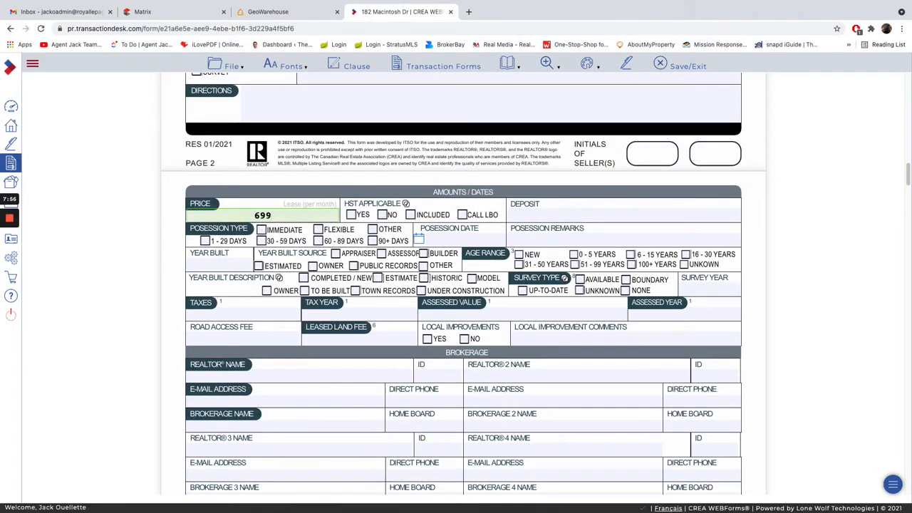
pyautogui.write('900')
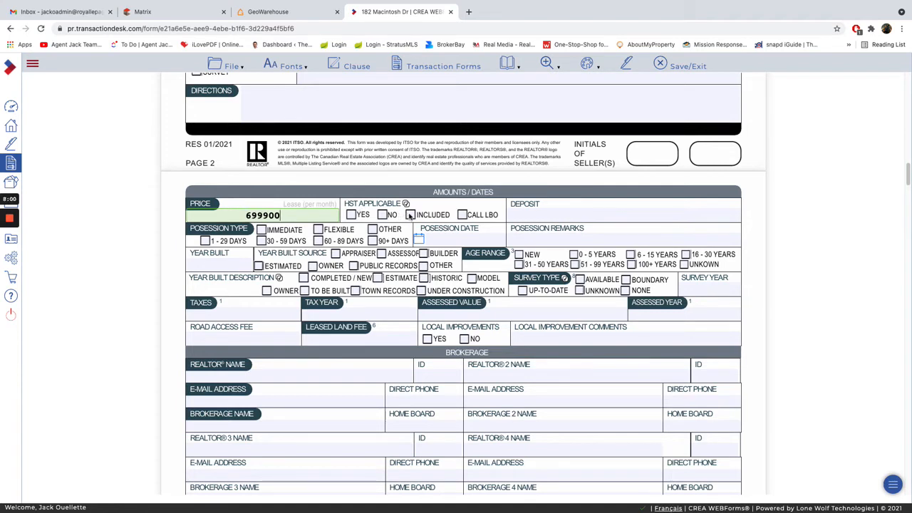
pyautogui.click(411, 215)
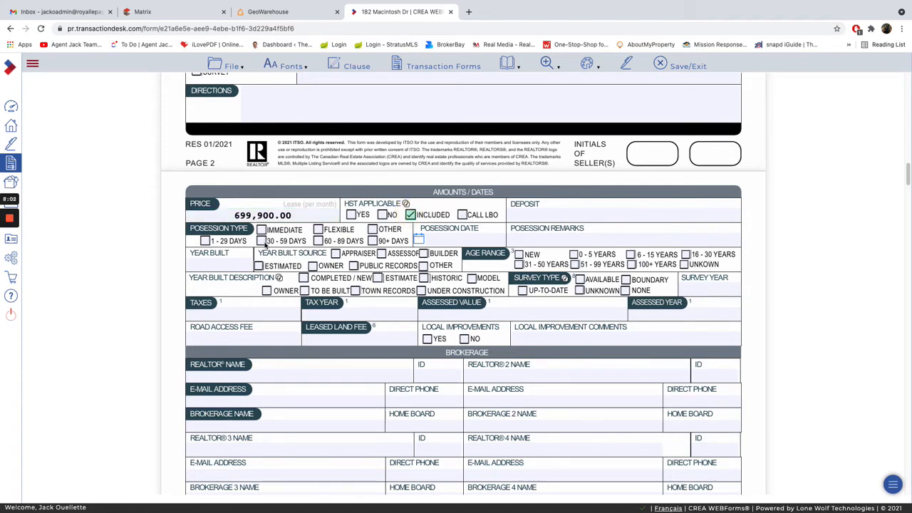
# Set the possession type to 60 - 89 days and the age range to 31 - 50 years.
pyautogui.click(317, 241)
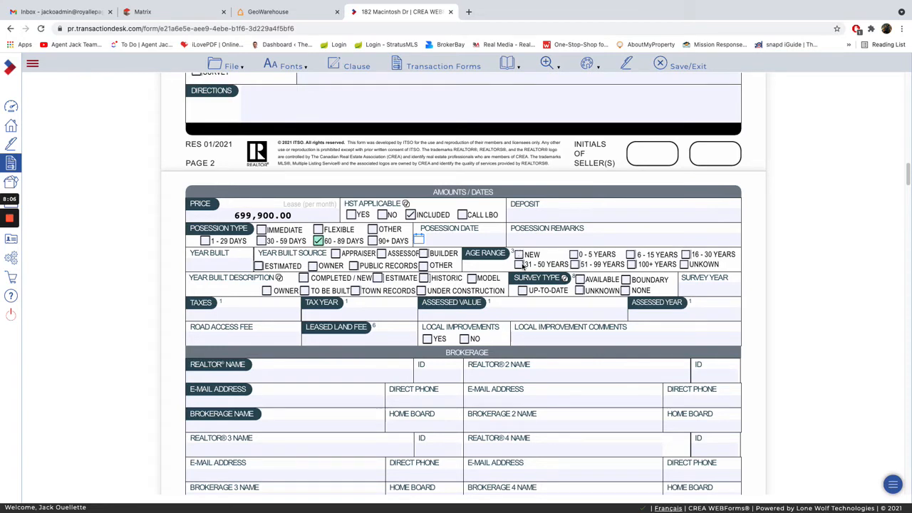
pyautogui.click(520, 264)
# Set the tax year to 2020 in the Amounts/Dates section.
pyautogui.click(246, 311)
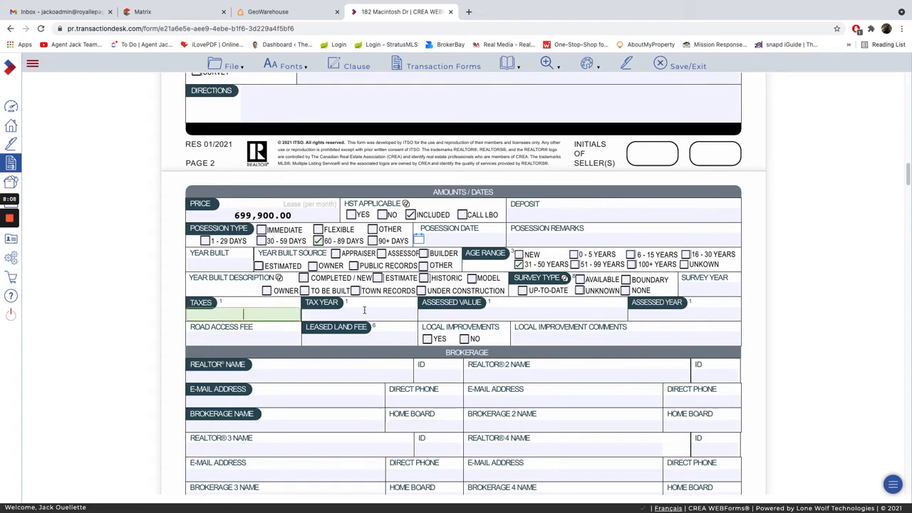
pyautogui.press('Tab')
pyautogui.write('2020')
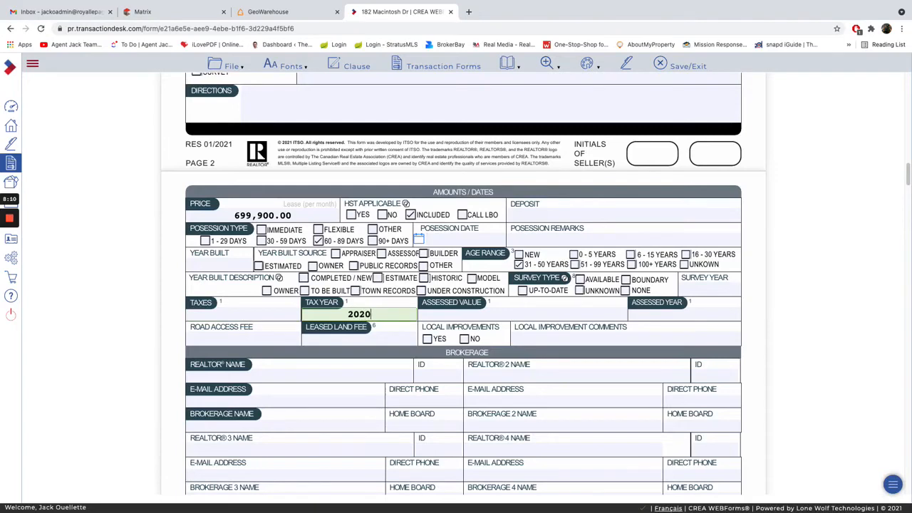
# Review the Brokerage, Listing, Lease, Common Elements and Waterfront sections of the MLS Property Information Form.
pyautogui.scroll(-4, 397, 345)
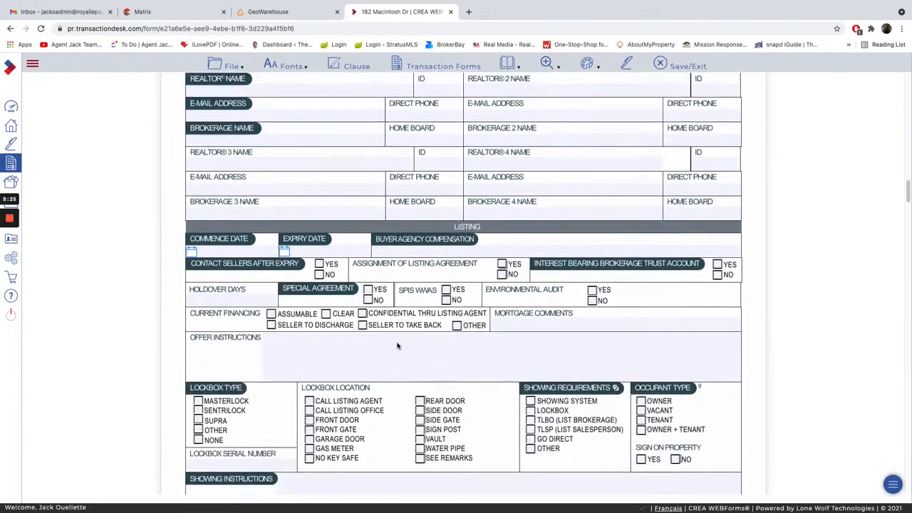
pyautogui.scroll(-1, 398, 345)
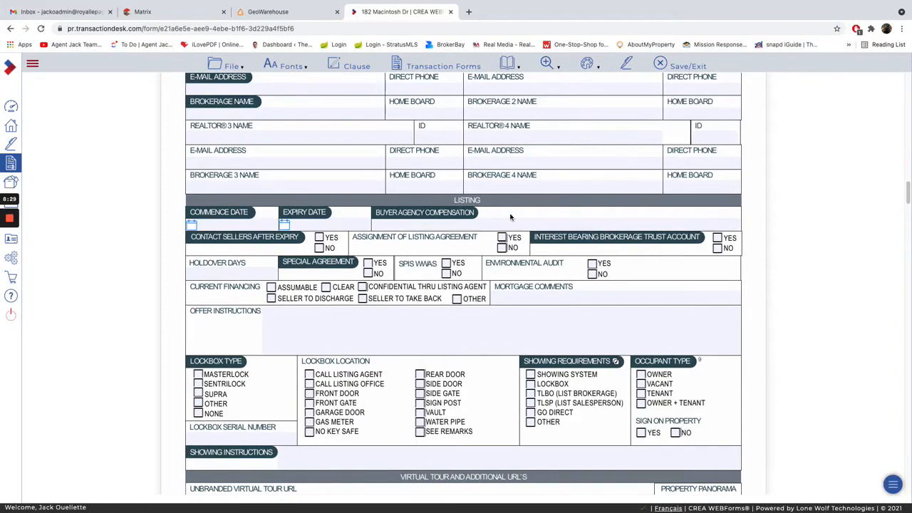
pyautogui.scroll(-15, 514, 317)
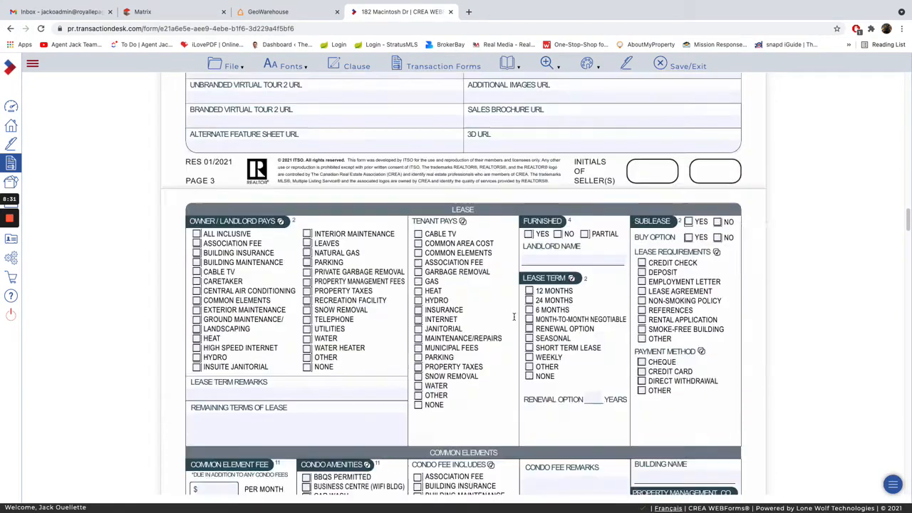
pyautogui.scroll(10, 514, 316)
pyautogui.scroll(-6, 557, 148)
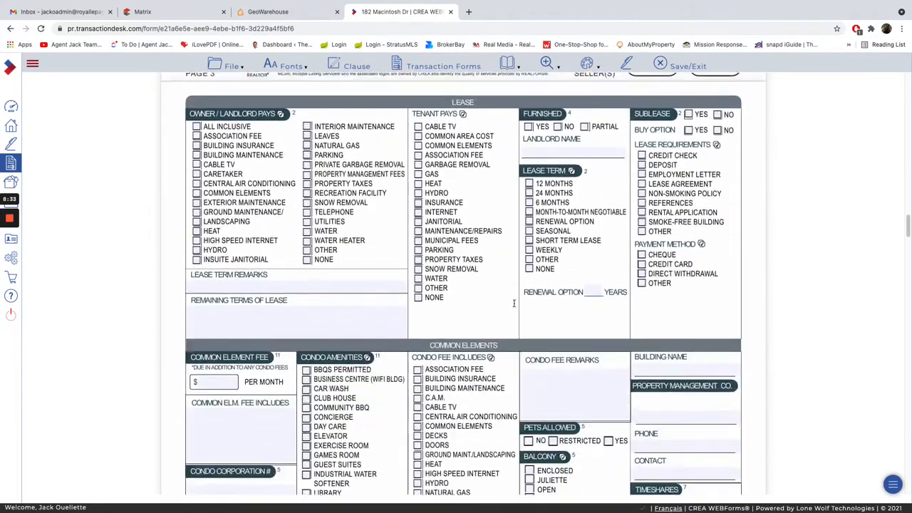
pyautogui.scroll(-8, 511, 300)
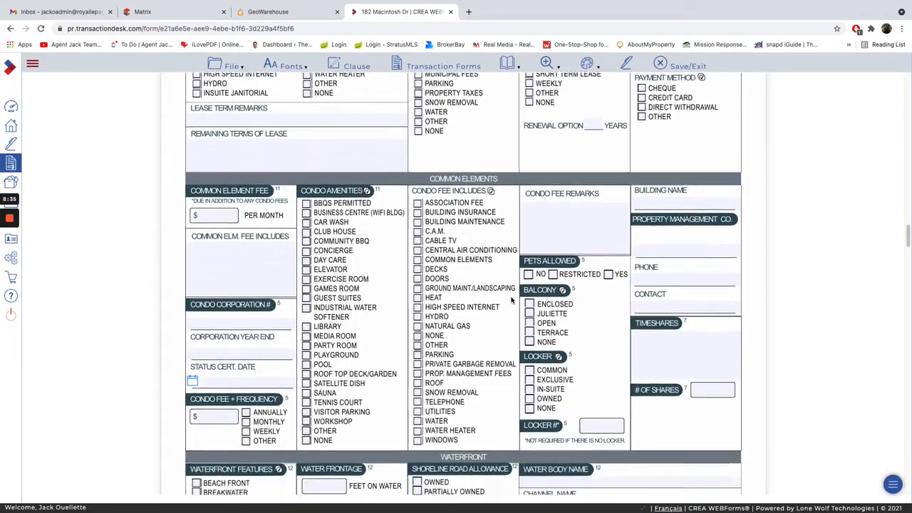
pyautogui.scroll(-4, 443, 363)
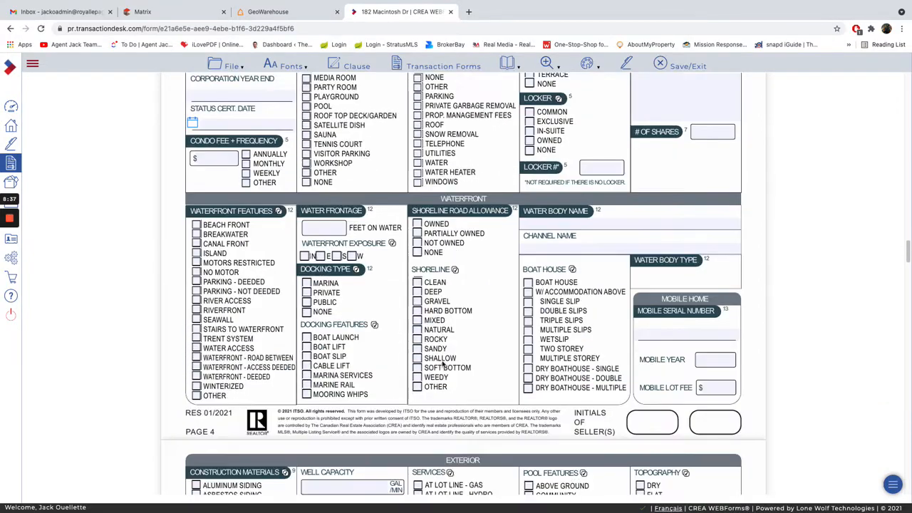
pyautogui.scroll(-12, 488, 241)
pyautogui.scroll(5, 483, 230)
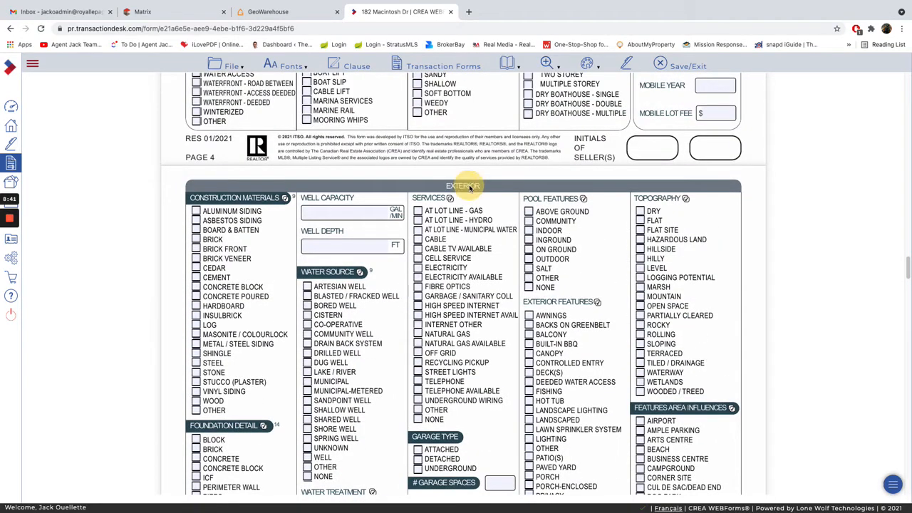
# Review the Exterior, Interior, Room Measurements, Comments and Green sections through the form's last page.
pyautogui.scroll(-20, 504, 252)
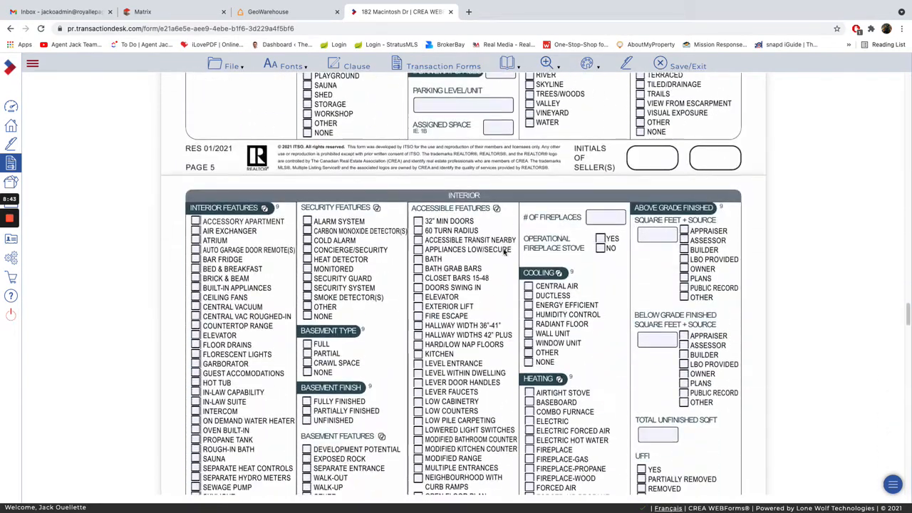
pyautogui.scroll(-15, 485, 221)
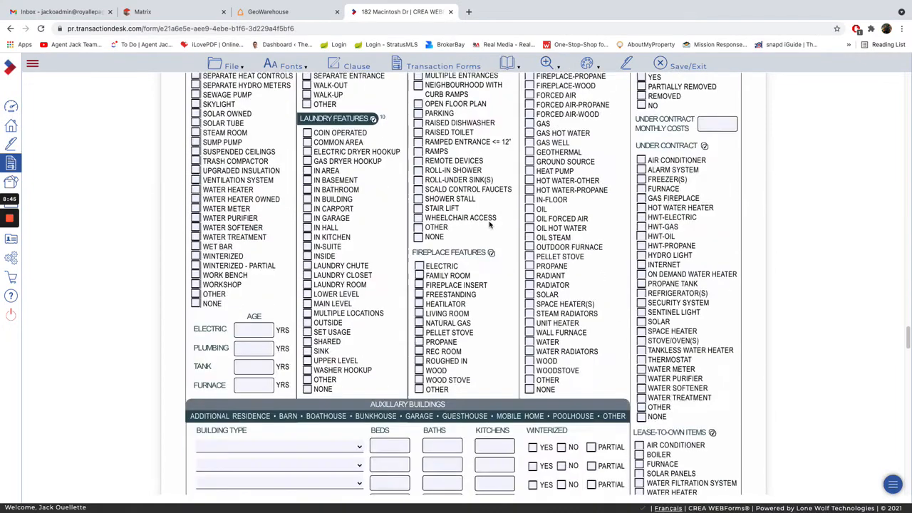
pyautogui.scroll(-4, 489, 225)
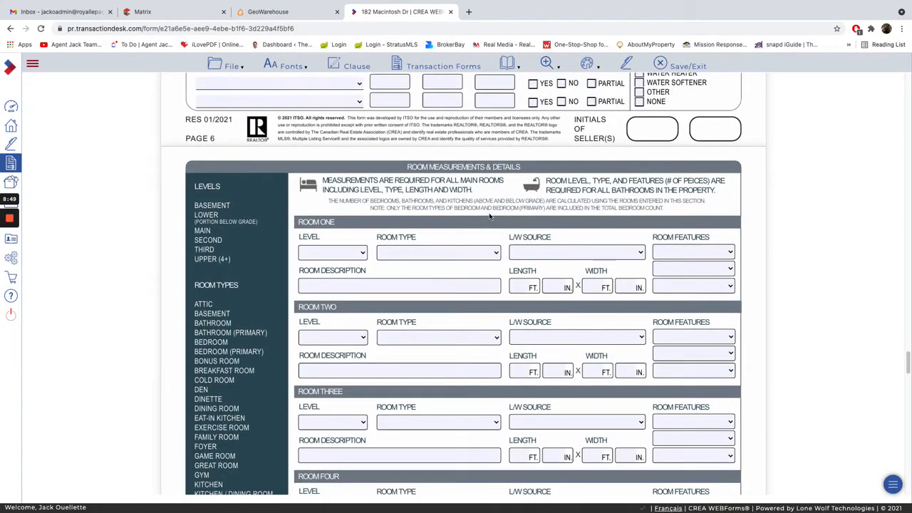
pyautogui.scroll(-20, 489, 217)
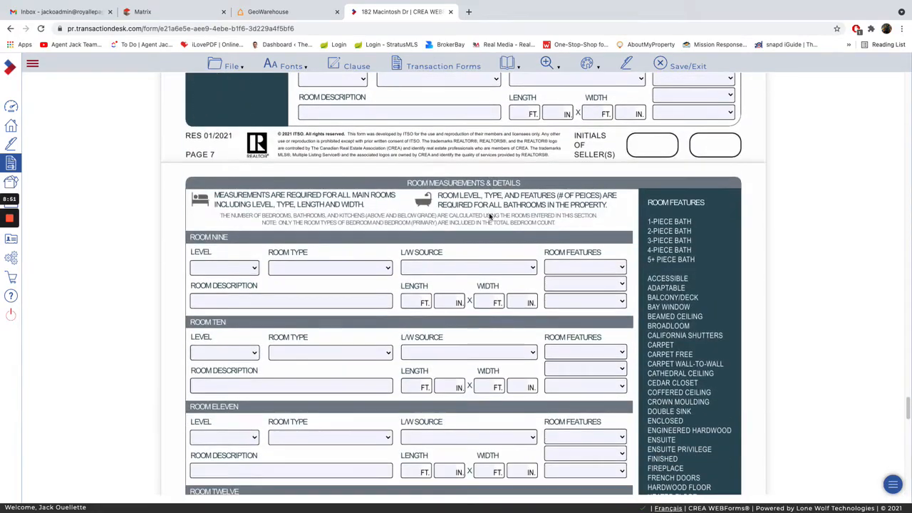
pyautogui.scroll(-15, 490, 217)
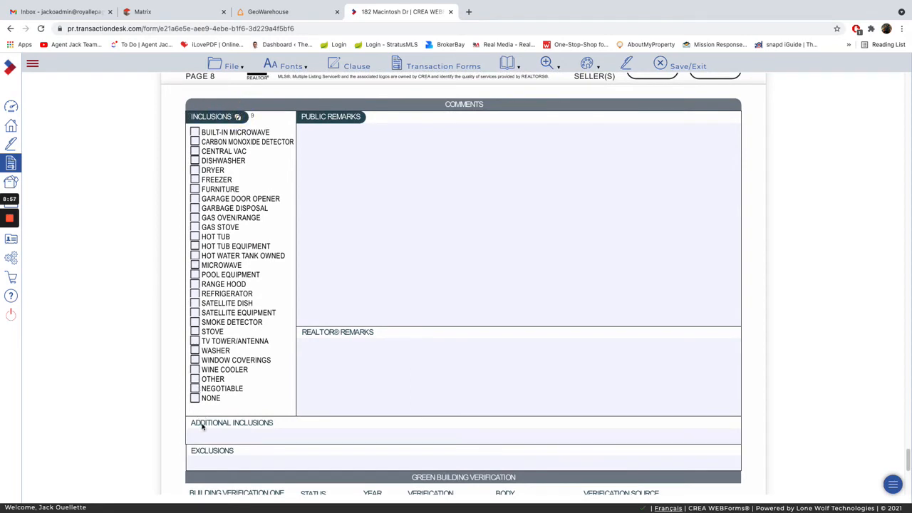
pyautogui.moveTo(211, 424); pyautogui.dragTo(262, 426)
pyautogui.click(243, 449)
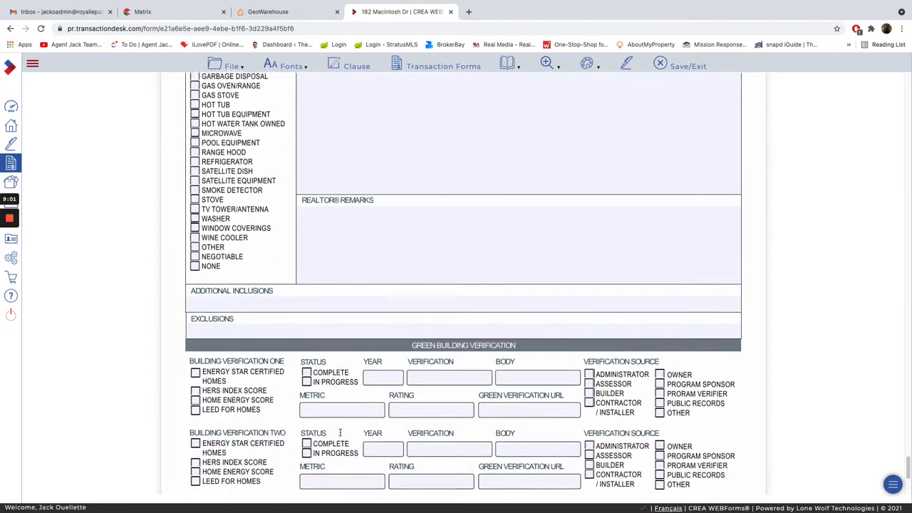
pyautogui.scroll(-5, 340, 433)
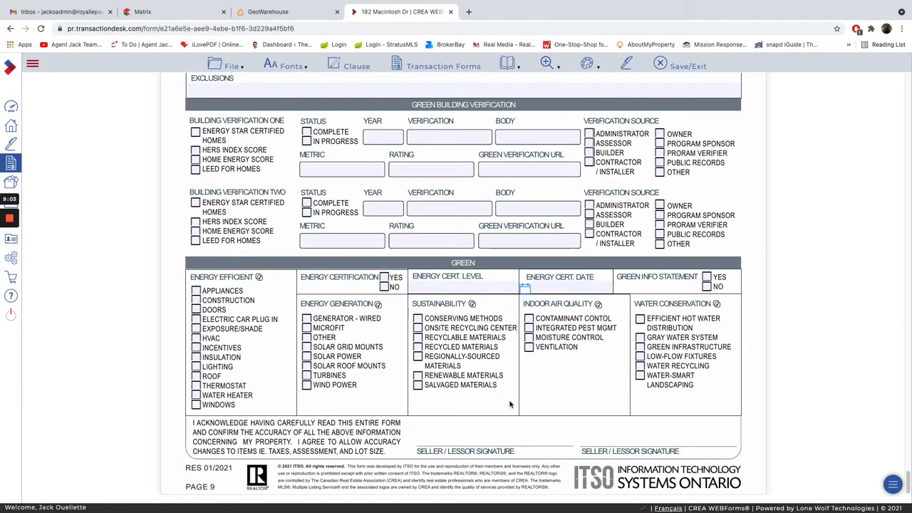
pyautogui.scroll(1, 500, 433)
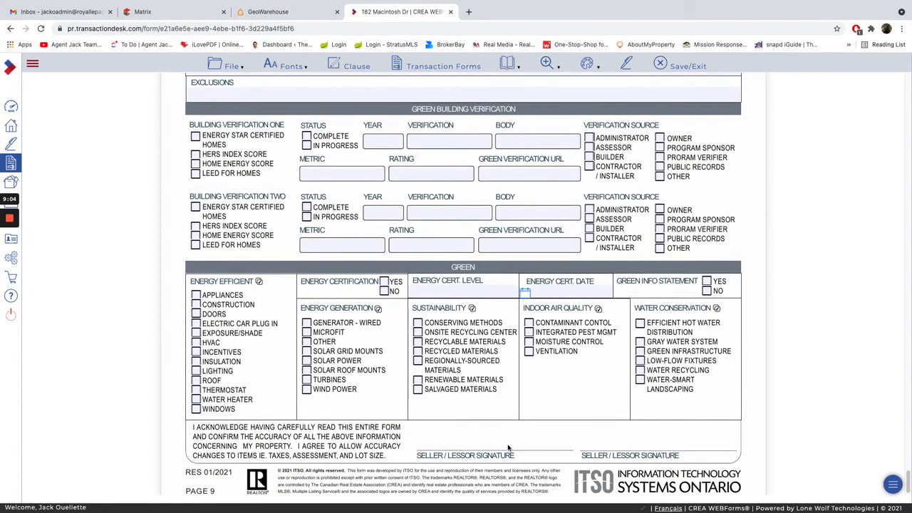
# Open the Toronto 290 MLS Data Information Form - Freehold - Sale and look through its sections.
pyautogui.click(429, 67)
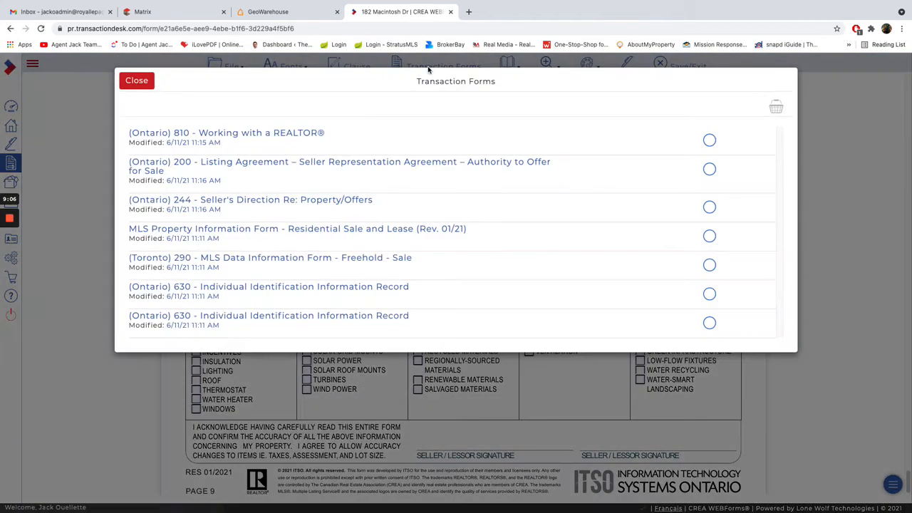
pyautogui.click(220, 258)
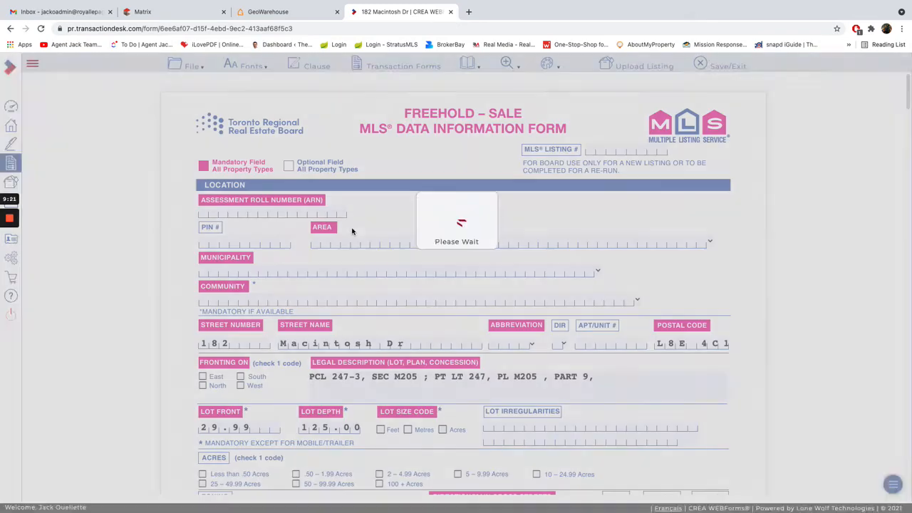
pyautogui.scroll(-2, 503, 383)
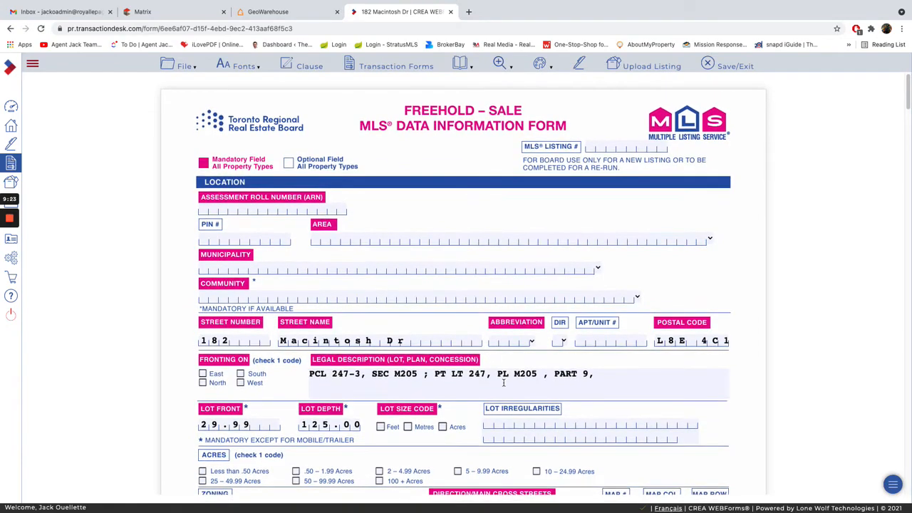
pyautogui.scroll(-20, 503, 383)
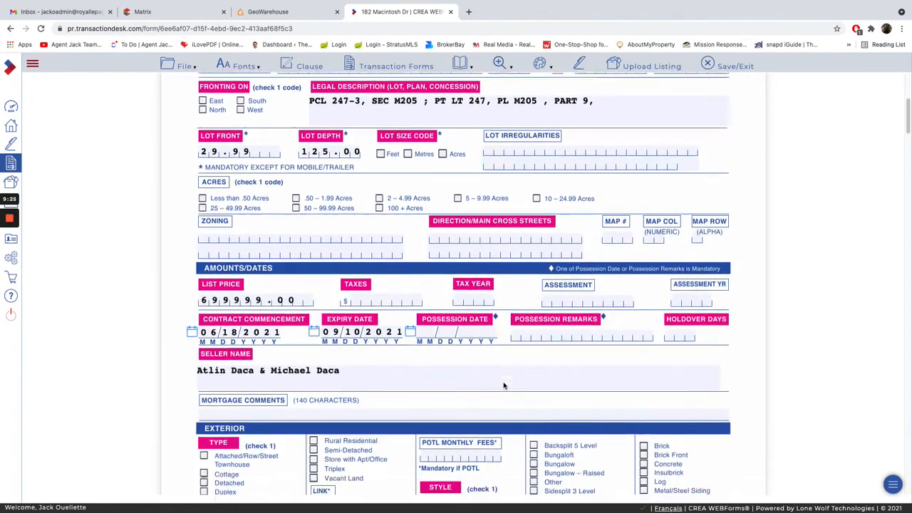
pyautogui.scroll(-20, 503, 386)
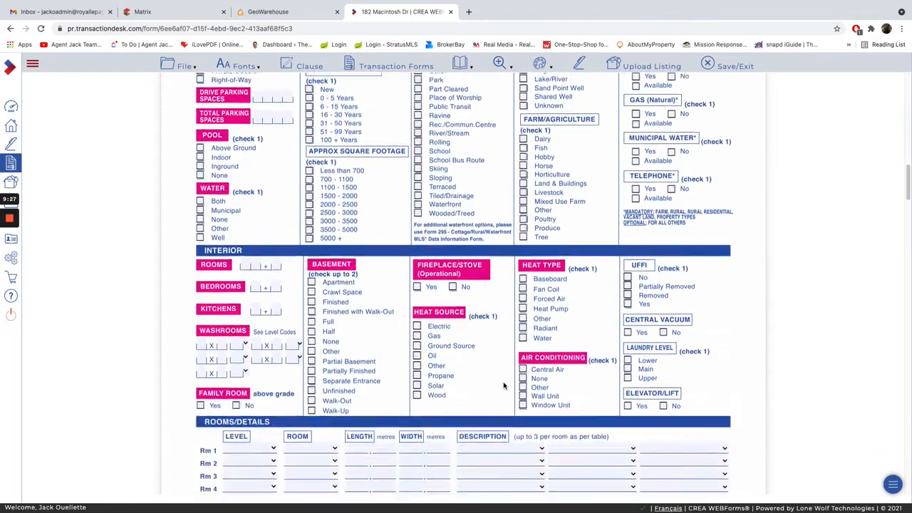
pyautogui.scroll(-20, 503, 385)
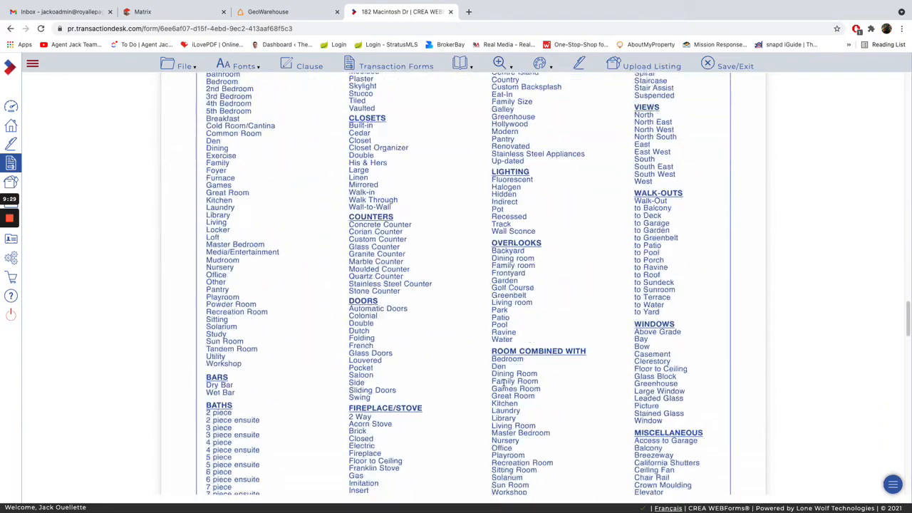
# Open the first Ontario 630 Individual Identification Information Record and examine its transaction details and individual verification fields.
pyautogui.click(396, 69)
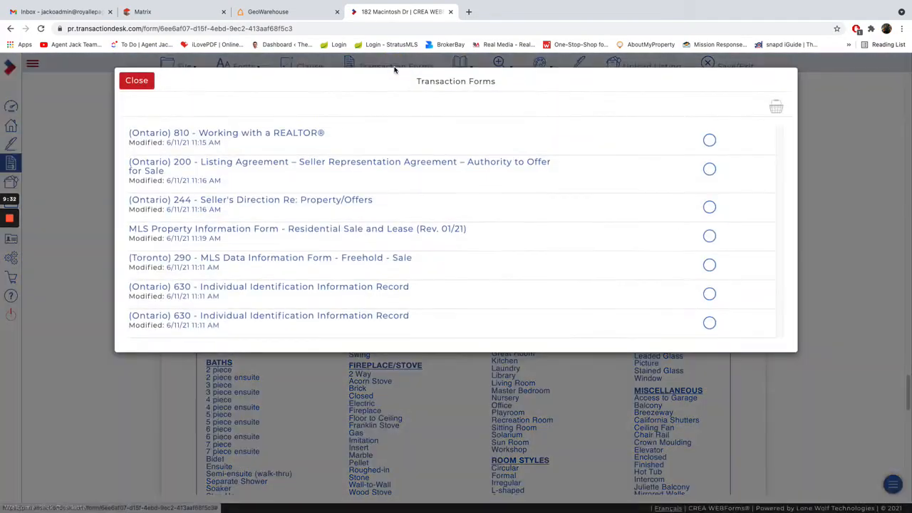
pyautogui.click(256, 288)
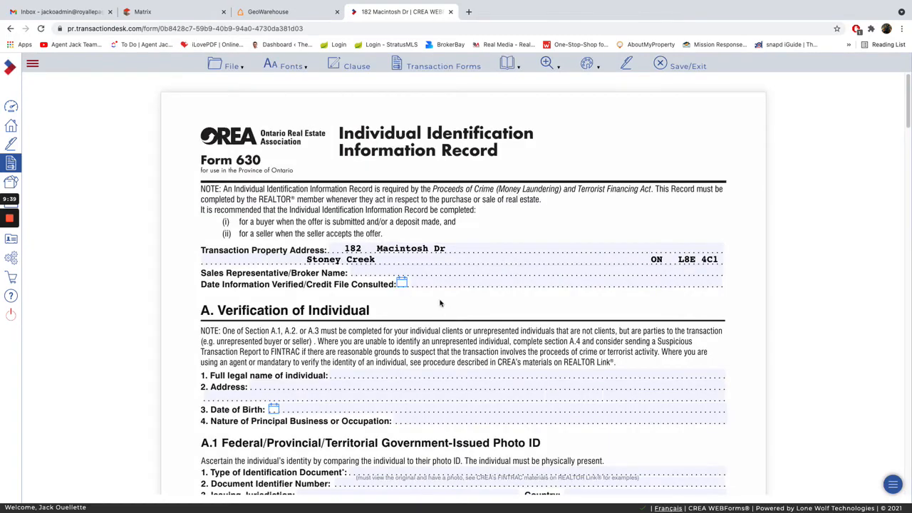
pyautogui.scroll(-1, 418, 300)
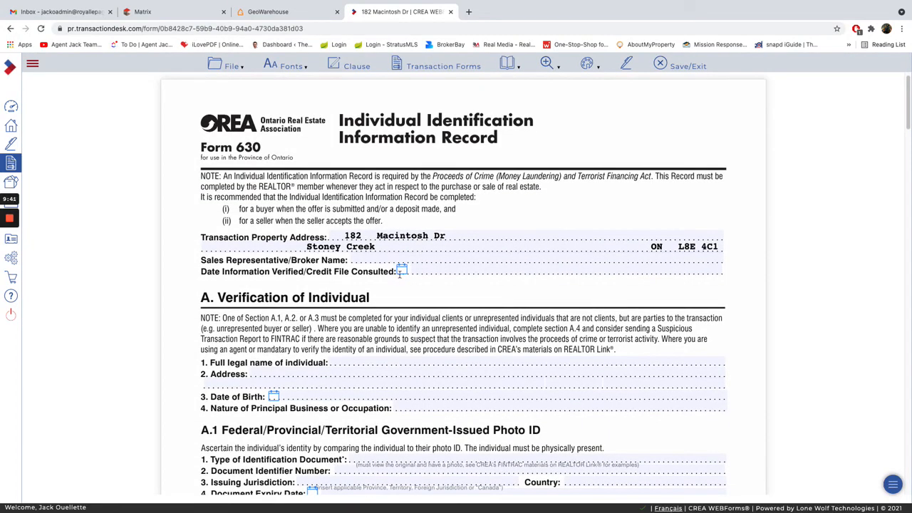
pyautogui.click(484, 269)
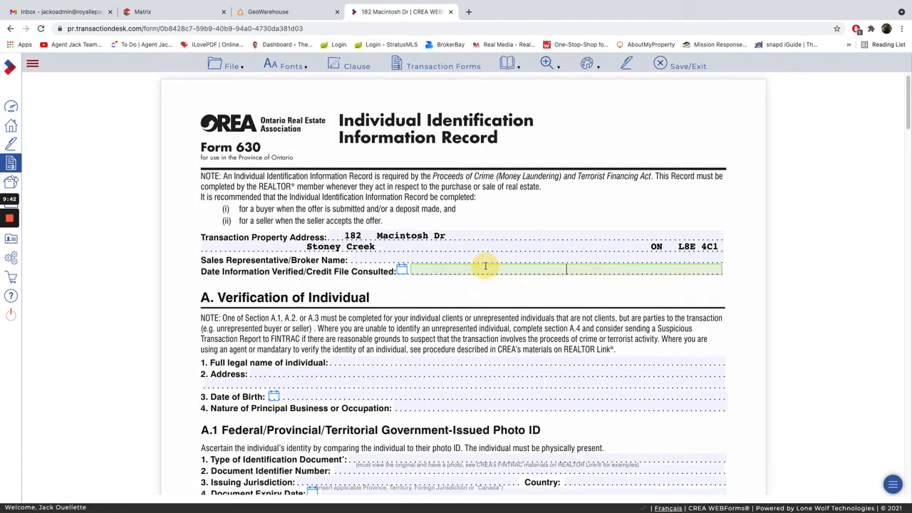
pyautogui.click(355, 292)
pyautogui.scroll(-3, 357, 379)
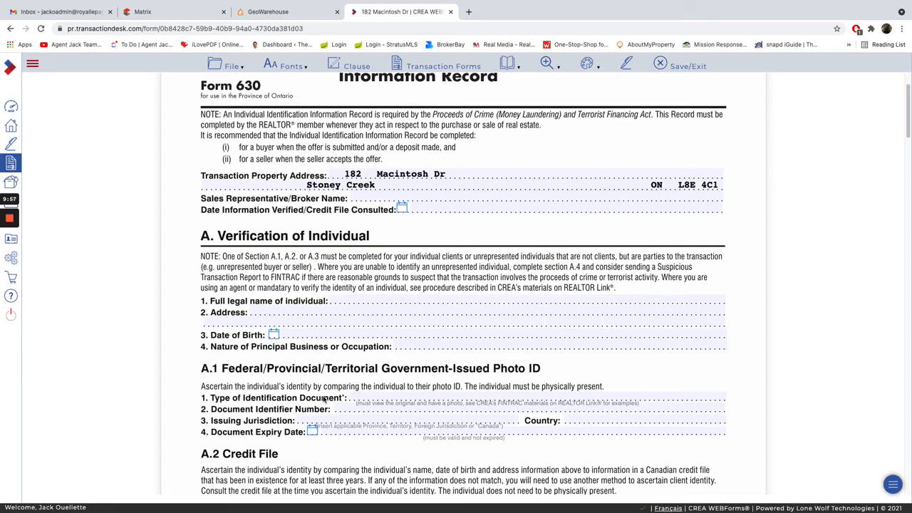
pyautogui.scroll(-1, 335, 396)
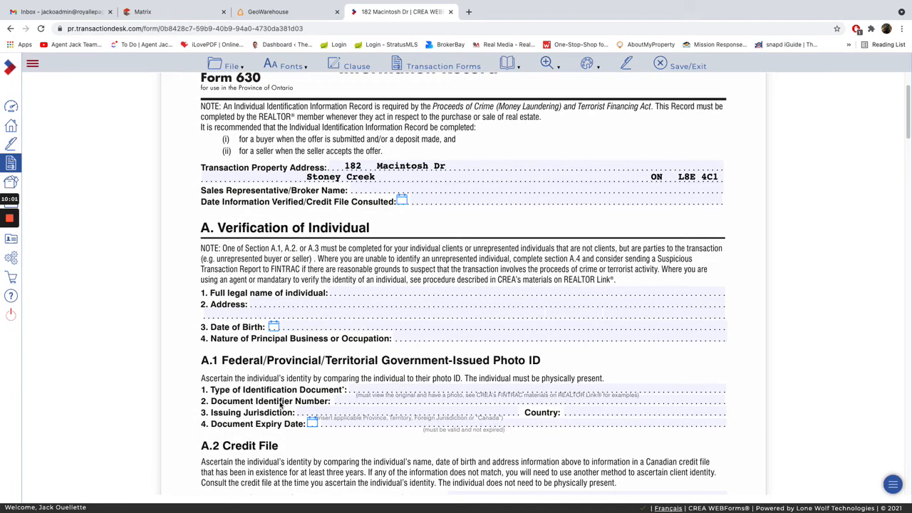
# Check the government-issued photo ID fields and remaining pages of Form 630, and save and exit the form.
pyautogui.click(351, 400)
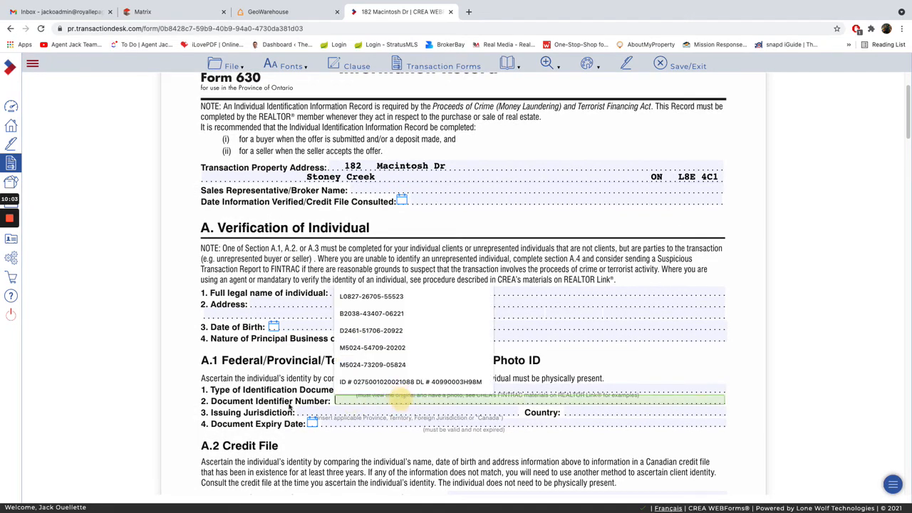
pyautogui.click(312, 414)
pyautogui.click(253, 413)
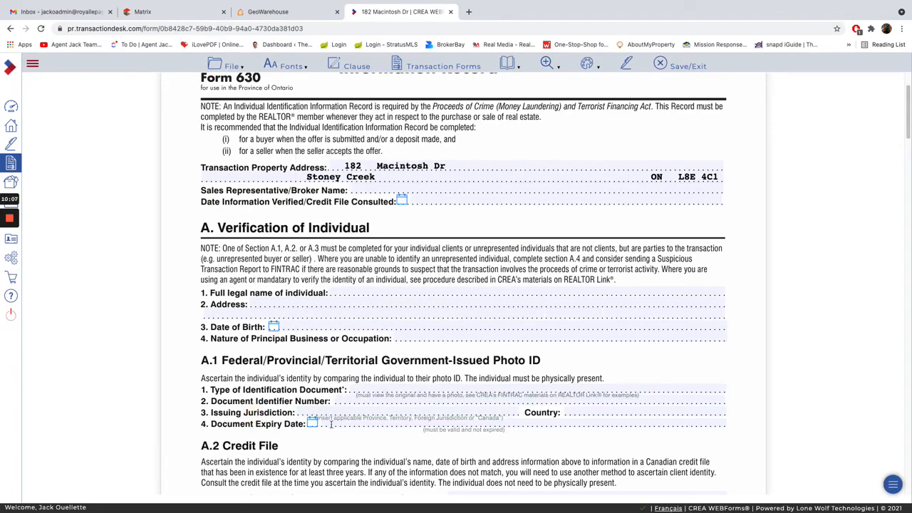
pyautogui.scroll(-4, 378, 428)
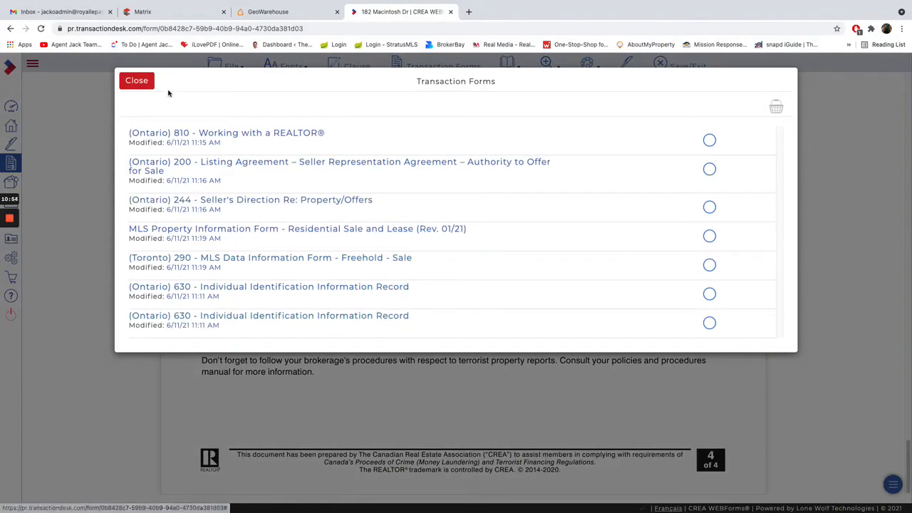
pyautogui.click(118, 80)
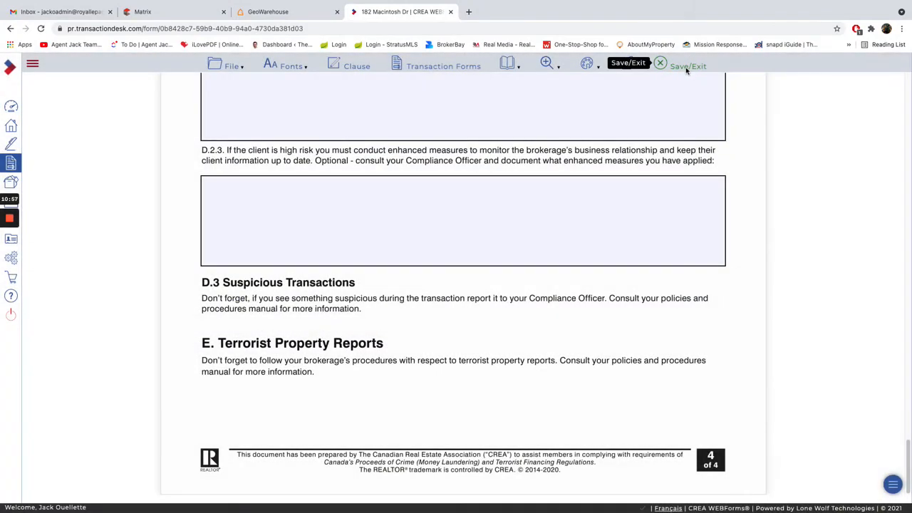
pyautogui.click(687, 68)
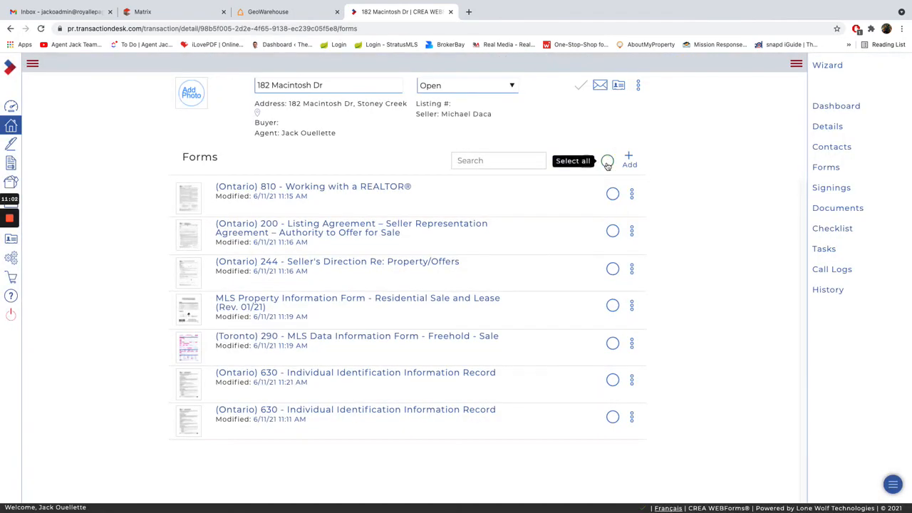
# Select all forms in the transaction, keeping both Ontario 630 Individual Identification Information Records in the selection.
pyautogui.click(607, 163)
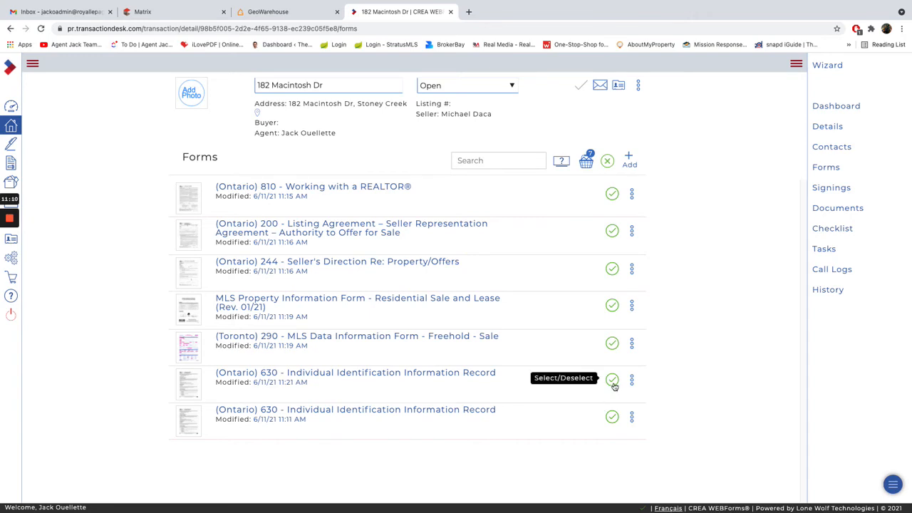
pyautogui.click(613, 381)
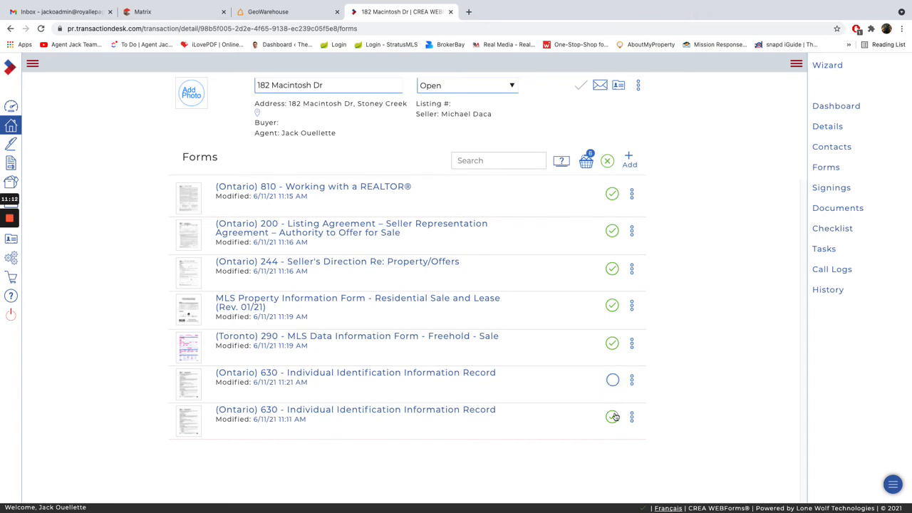
pyautogui.click(612, 418)
pyautogui.click(610, 383)
# Send the basket of selected transaction forms to DocuSign as the third-party signing vendor.
pyautogui.click(585, 163)
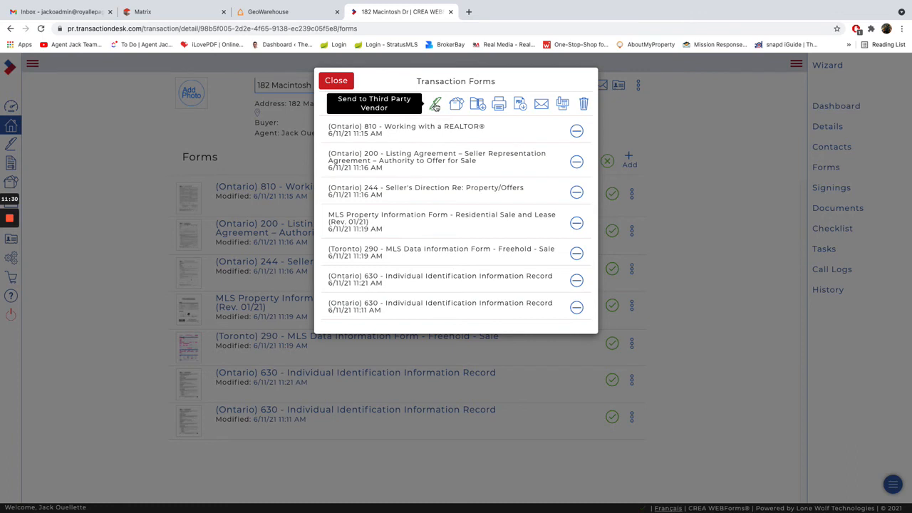
pyautogui.click(435, 106)
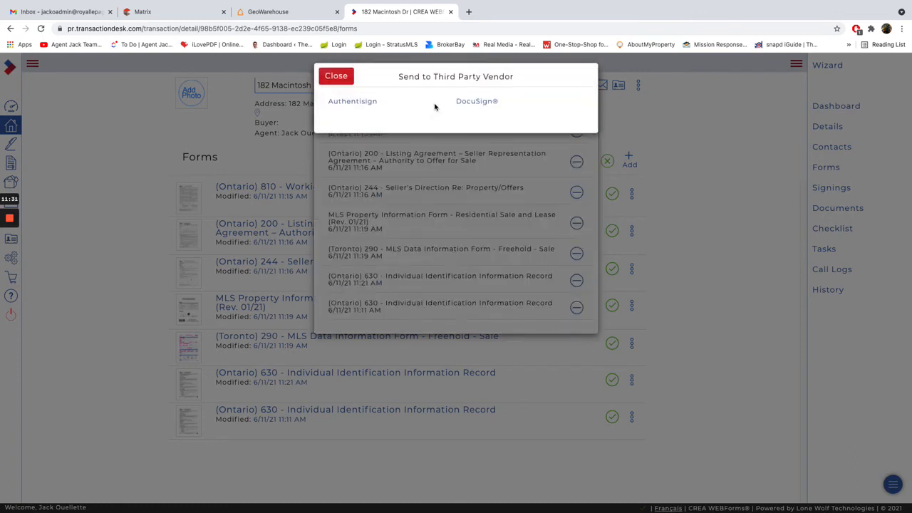
pyautogui.click(479, 107)
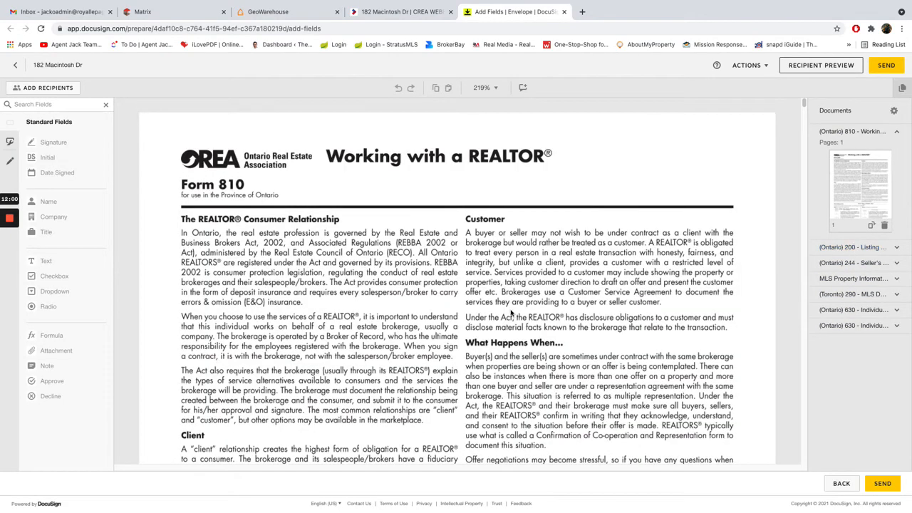
# Review Form 810 in the DocuSign envelope down to the acknowledgement section with the sellers' initial, signature and date lines.
pyautogui.scroll(-5, 481, 305)
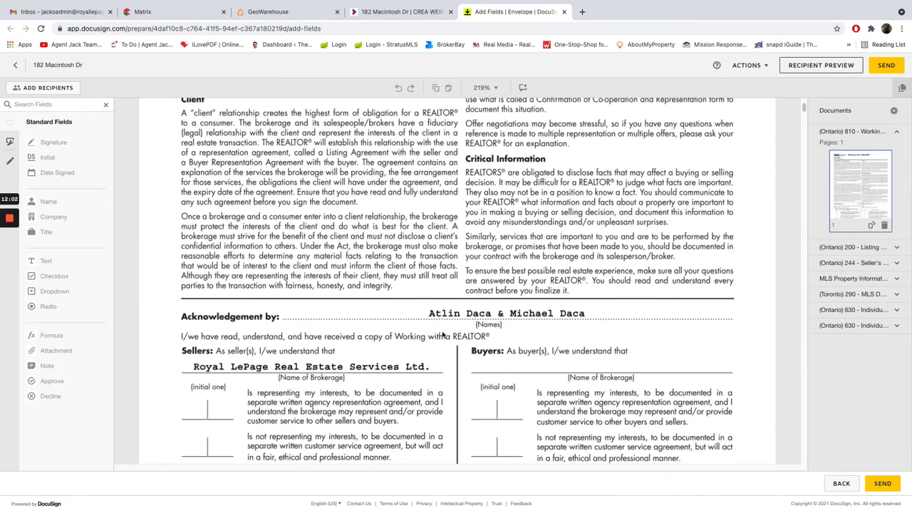
pyautogui.scroll(-1, 445, 335)
pyautogui.scroll(-3, 333, 382)
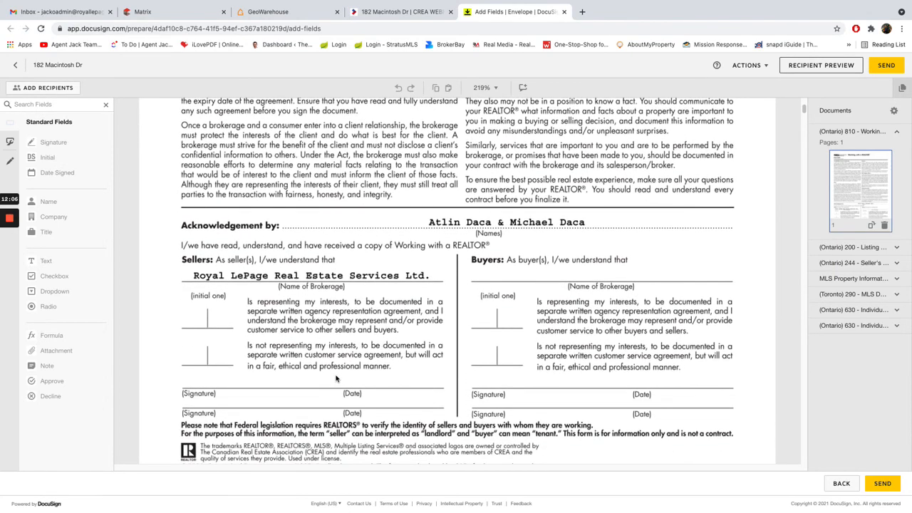
pyautogui.scroll(-1, 336, 378)
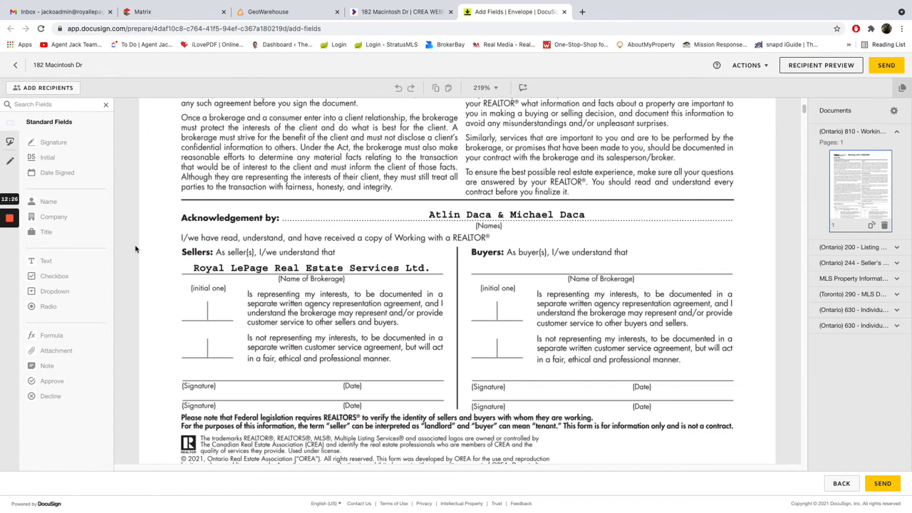
pyautogui.moveTo(10, 225)
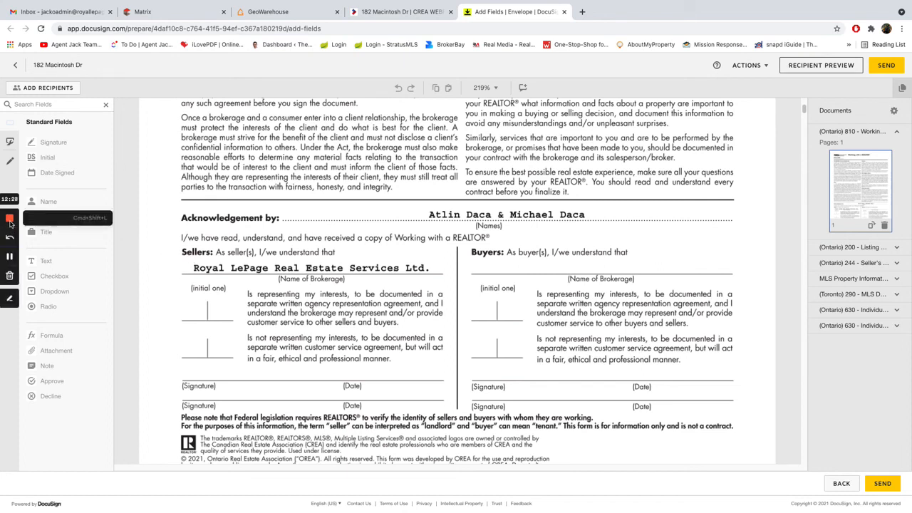